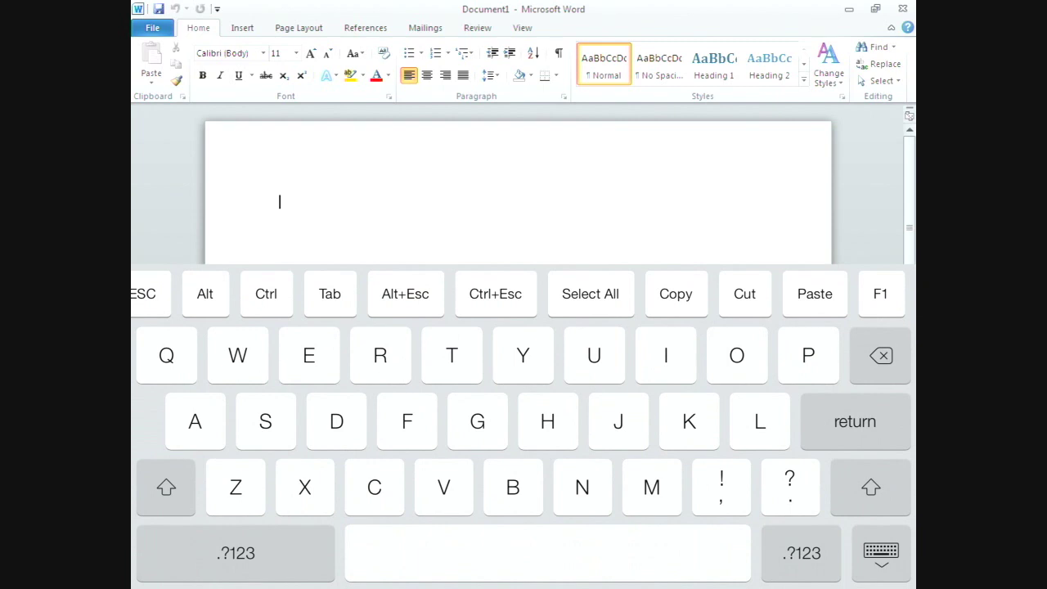
- Type 'I Love las vegas when I don't work', fixing the typo and closing the accidental Help window
{"action": "type", "text": "I Lov"}
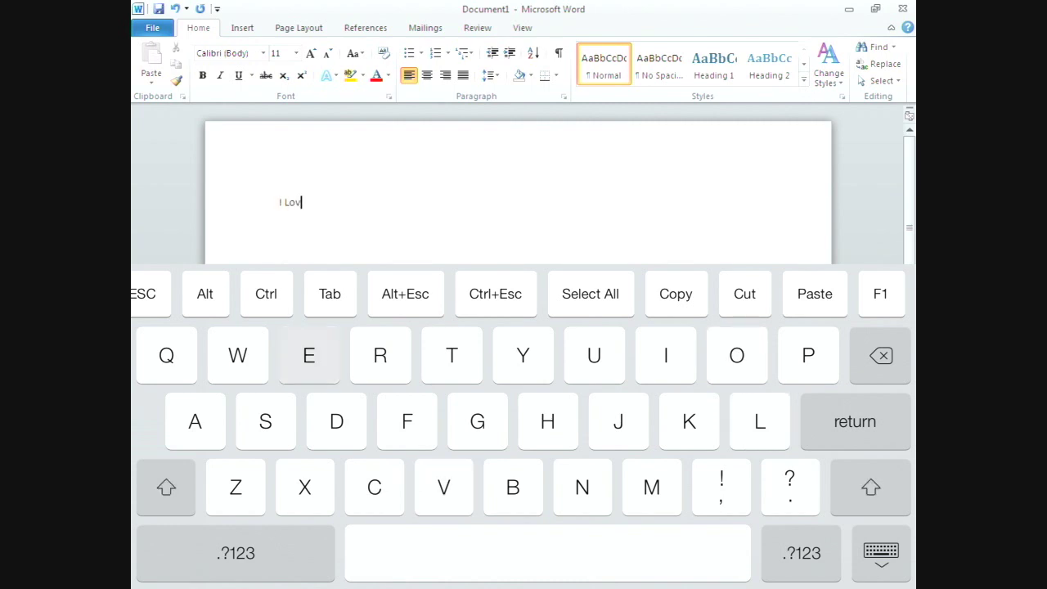
{"action": "type", "text": "e las "}
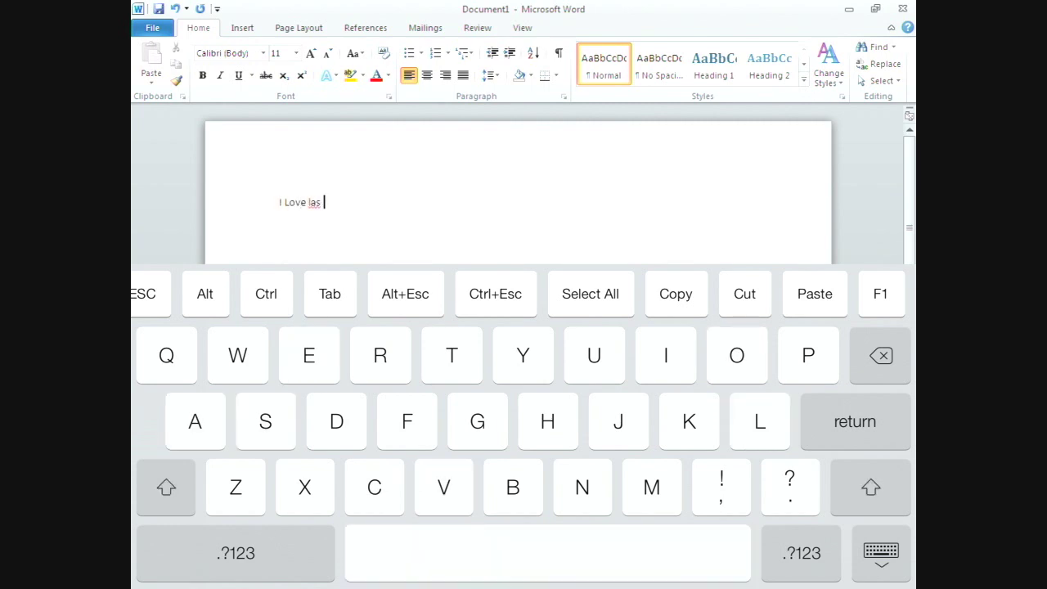
{"action": "type", "text": "vegas when I donnt"}
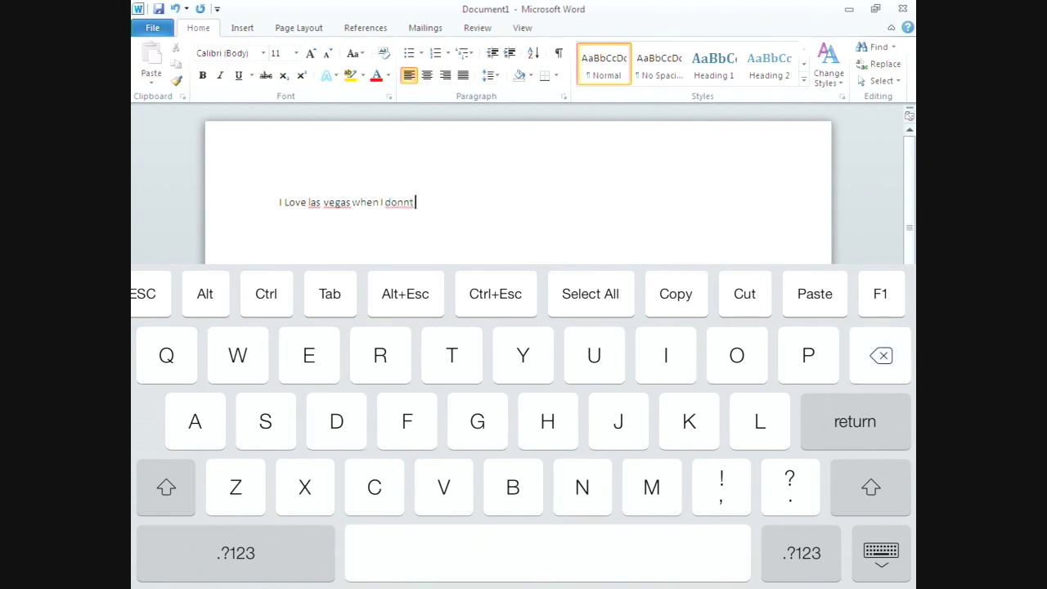
{"action": "key", "text": "BackSpace"}
{"action": "key", "text": "BackSpace"}
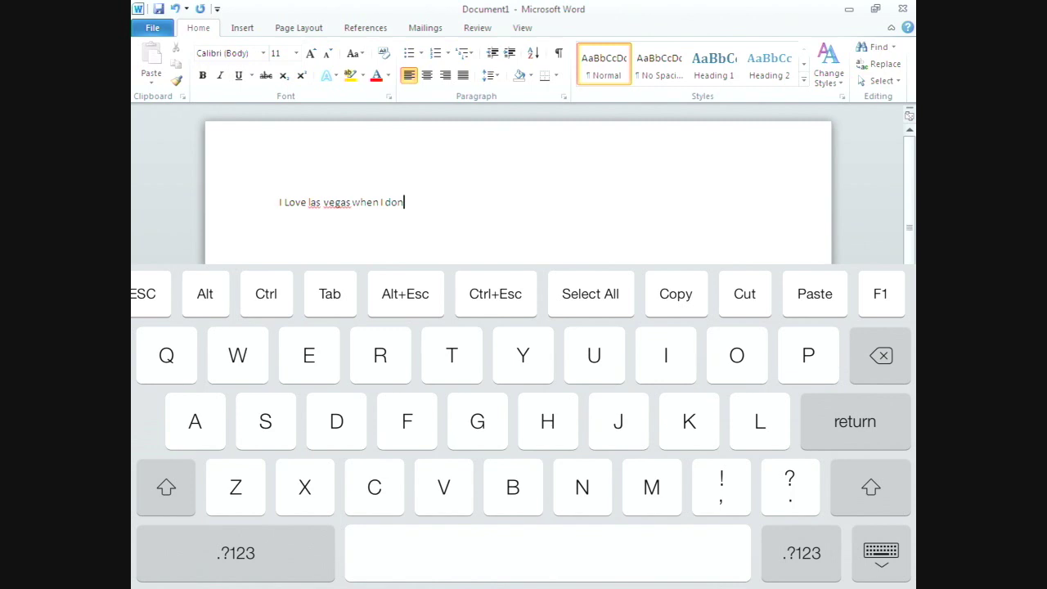
{"action": "left_click", "coordinate": [802, 553]}
{"action": "left_click", "coordinate": [801, 553]}
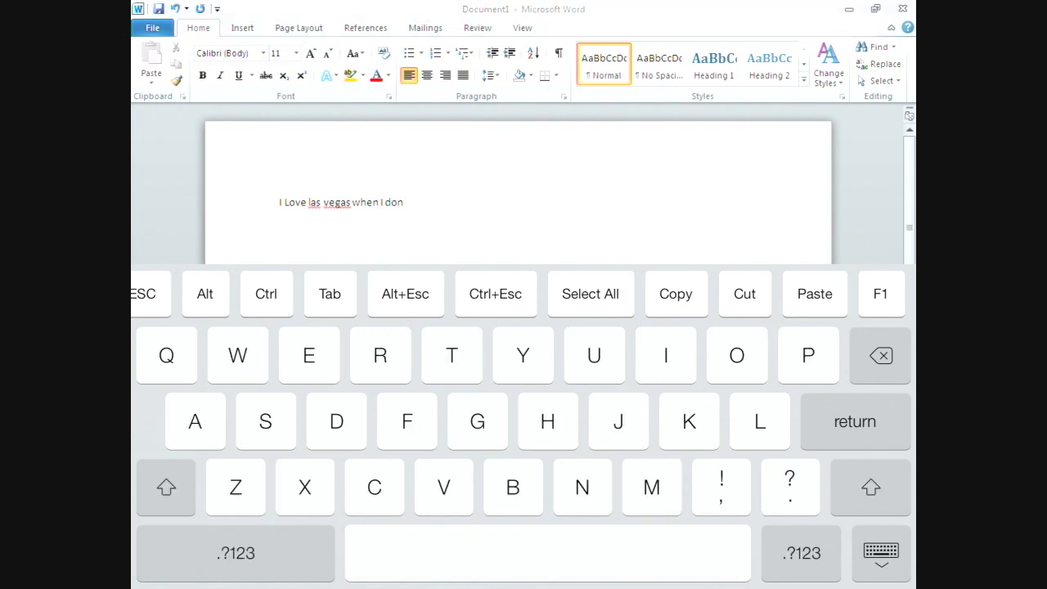
{"action": "left_click", "coordinate": [801, 553]}
{"action": "key", "text": "F1"}
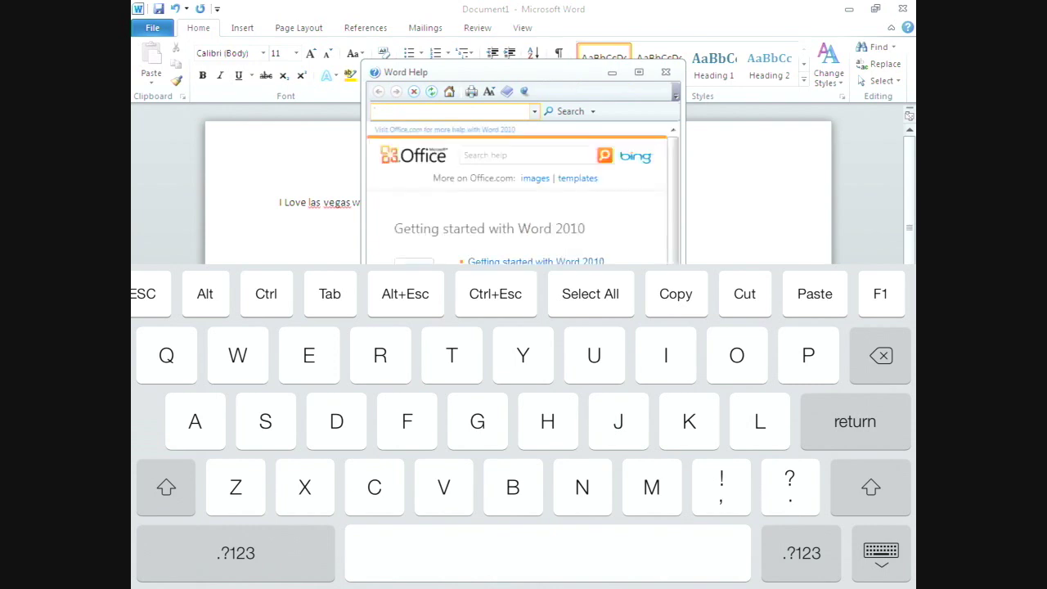
{"action": "left_click", "coordinate": [666, 72]}
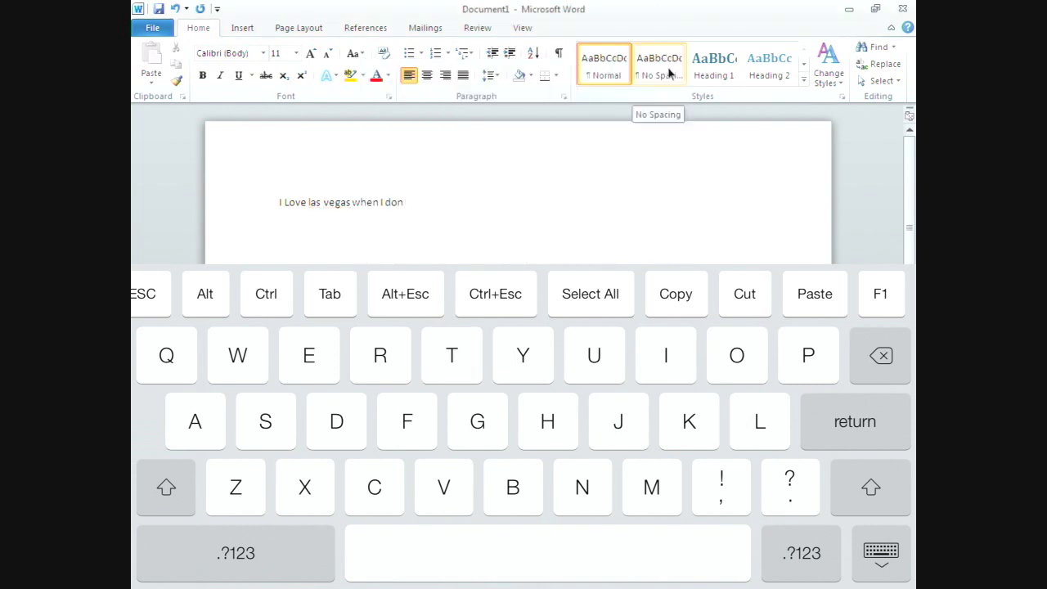
{"action": "type", "text": "t w"}
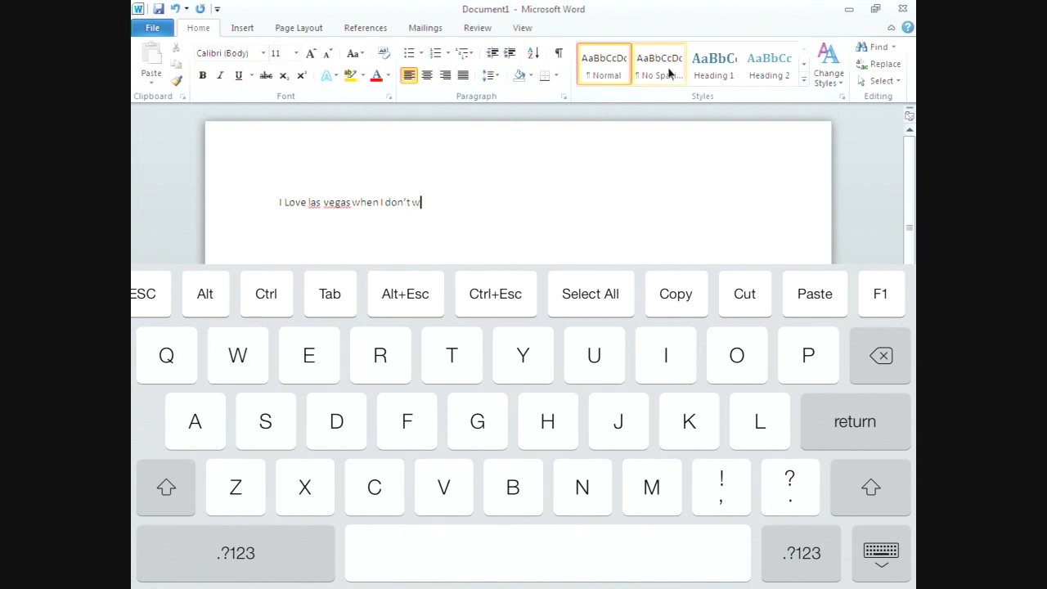
{"action": "type", "text": "ork"}
- Exit the accidentally opened page header back to the body text and hide the on-screen keyboard
{"action": "double_click", "coordinate": [446, 195]}
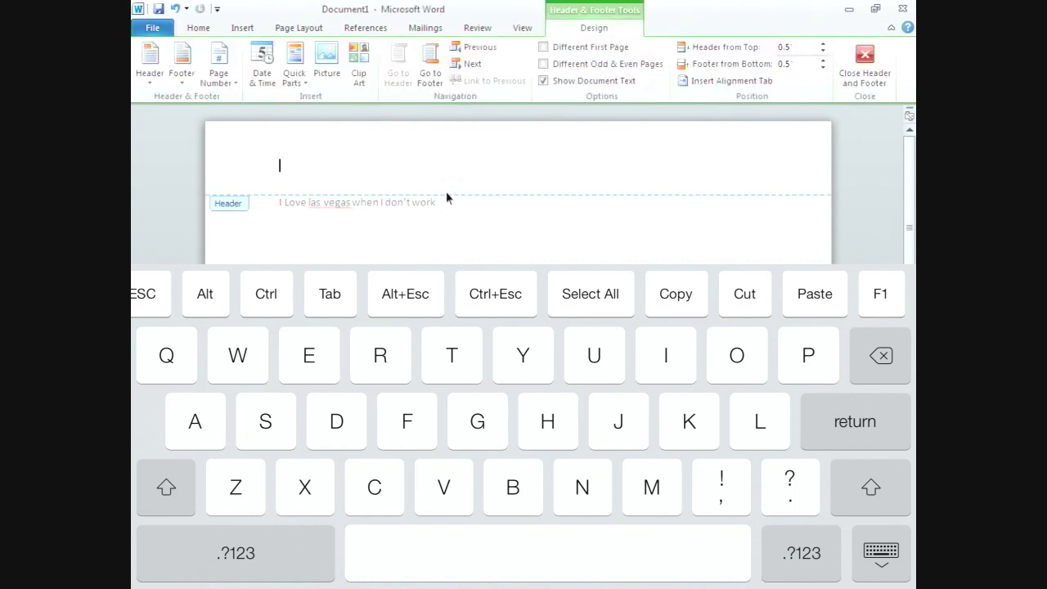
{"action": "double_click", "coordinate": [489, 219]}
{"action": "left_click", "coordinate": [881, 553]}
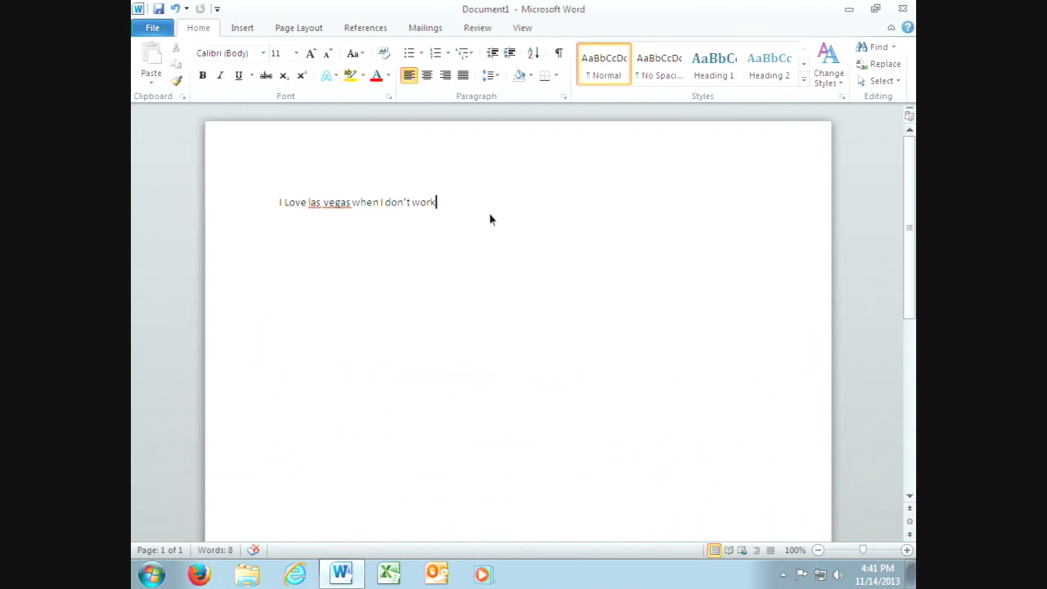
- Enlarge the word 'Love' to 24 pt, deselect it, and minimize the Word window
{"action": "double_click", "coordinate": [293, 205]}
{"action": "left_click", "coordinate": [298, 49]}
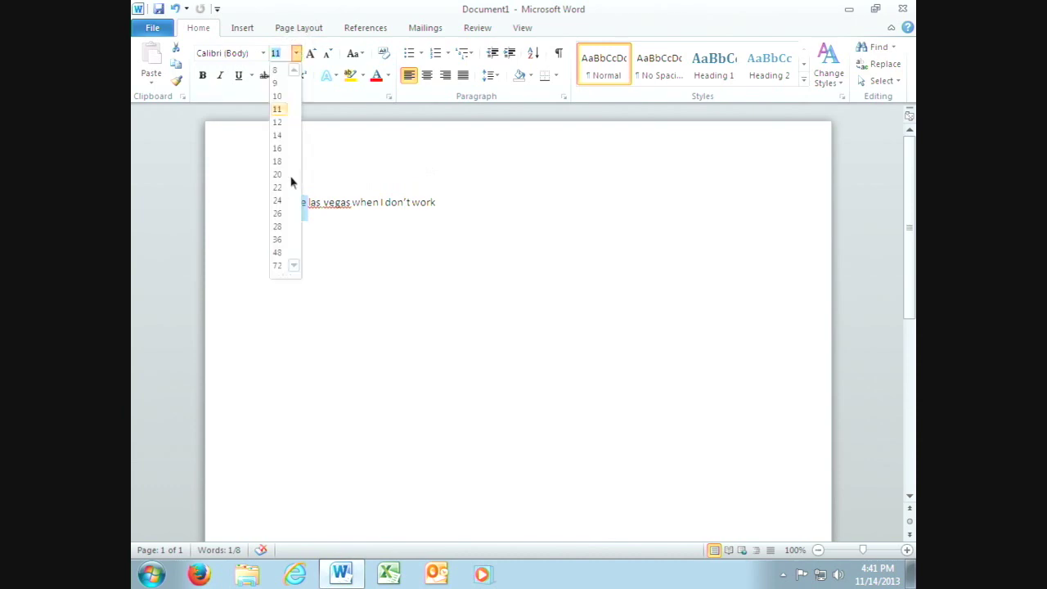
{"action": "left_click", "coordinate": [281, 201]}
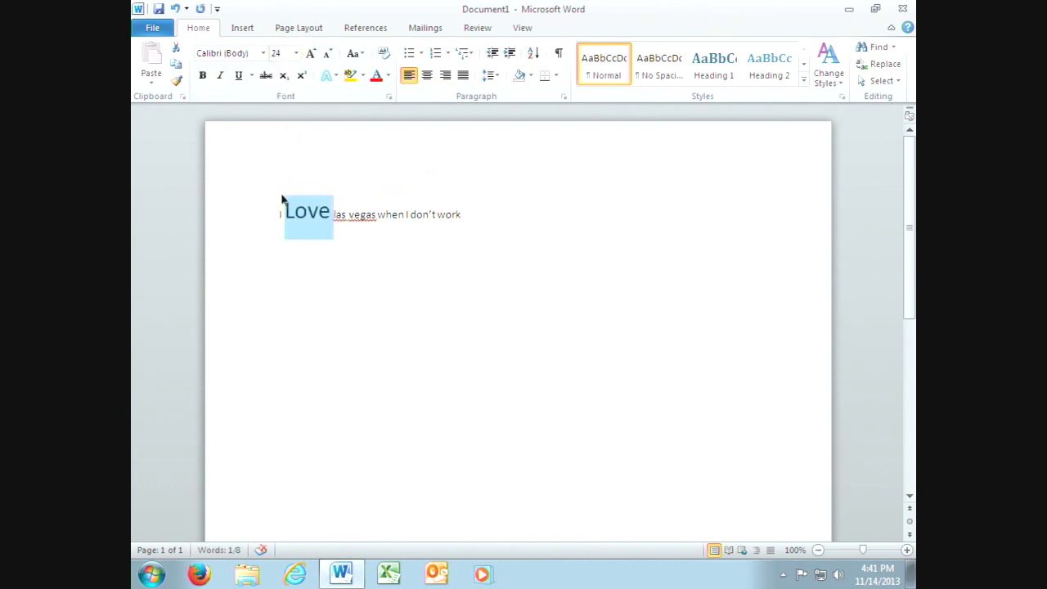
{"action": "left_click", "coordinate": [804, 445]}
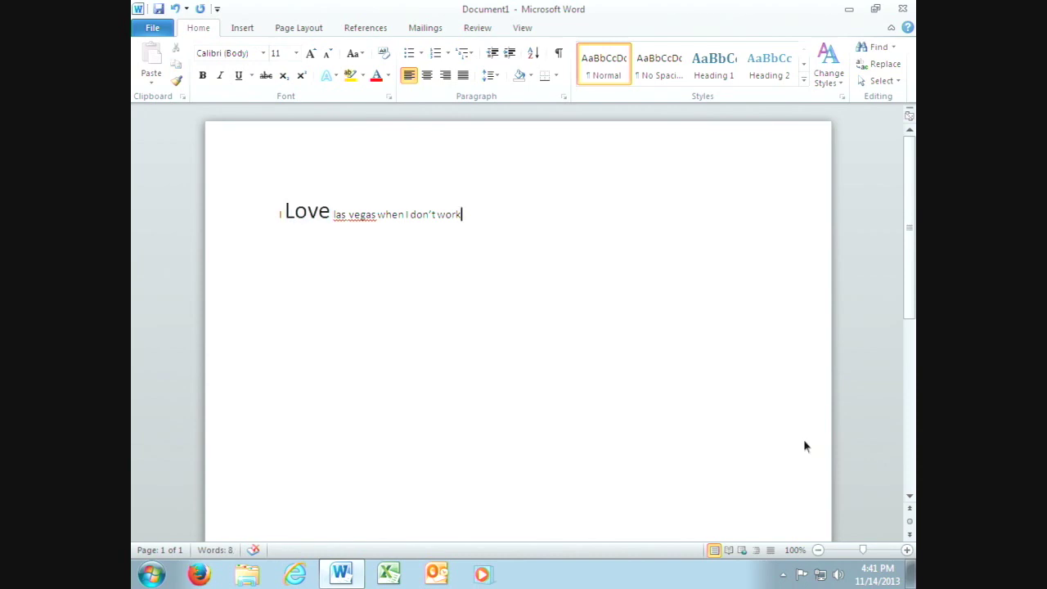
{"action": "left_click", "coordinate": [851, 10]}
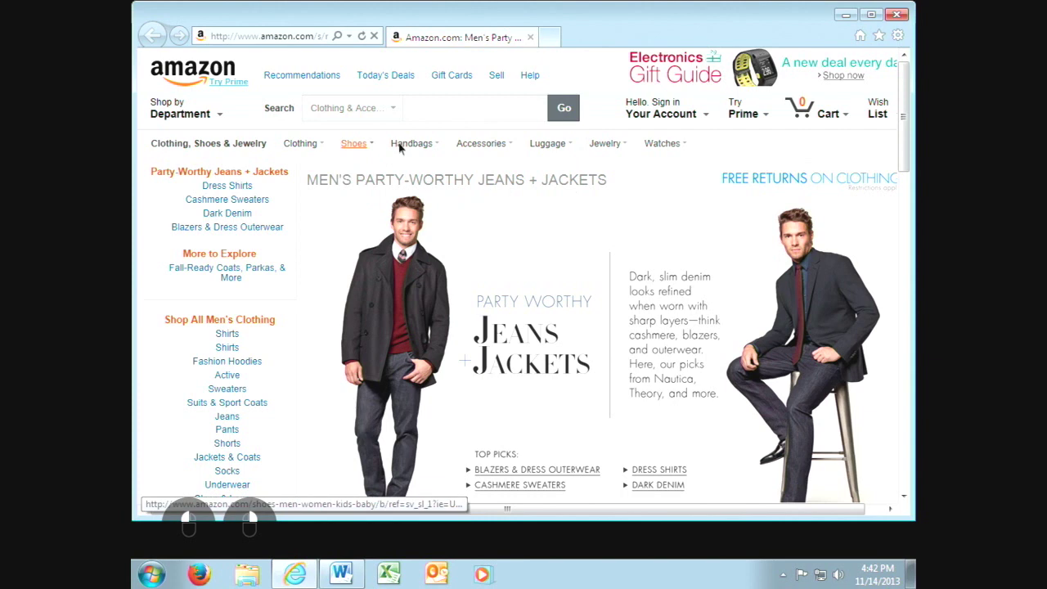
{"action": "left_click", "coordinate": [429, 143]}
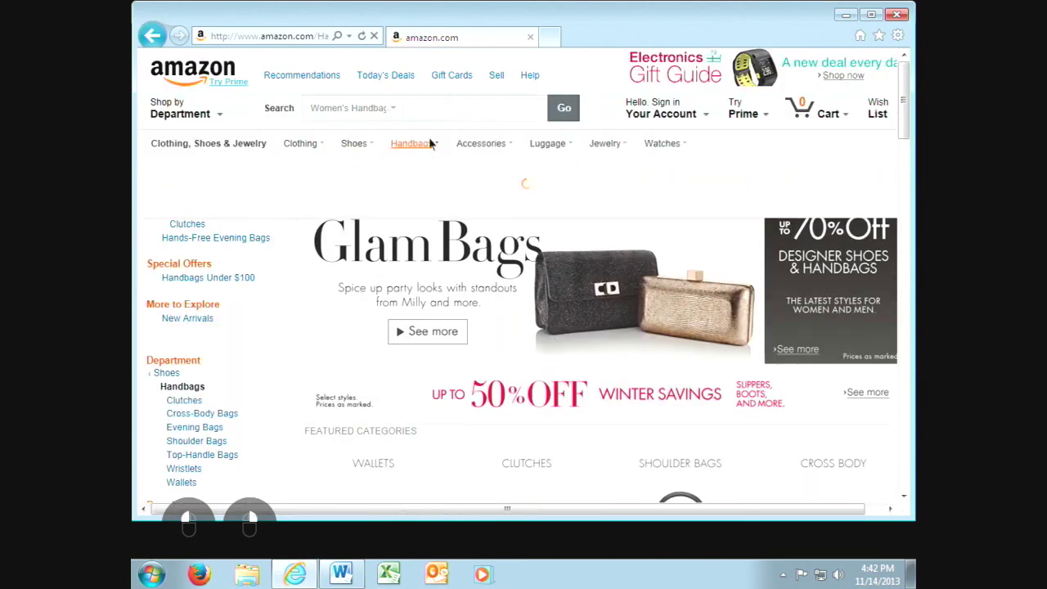
{"action": "mouse_move", "coordinate": [430, 144]}
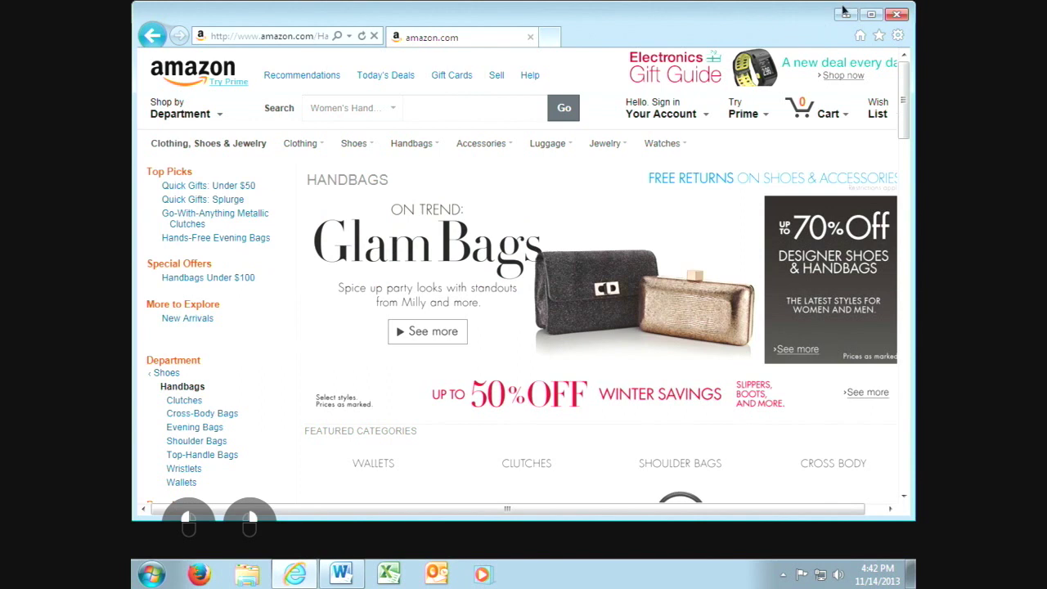
{"action": "left_click", "coordinate": [328, 43]}
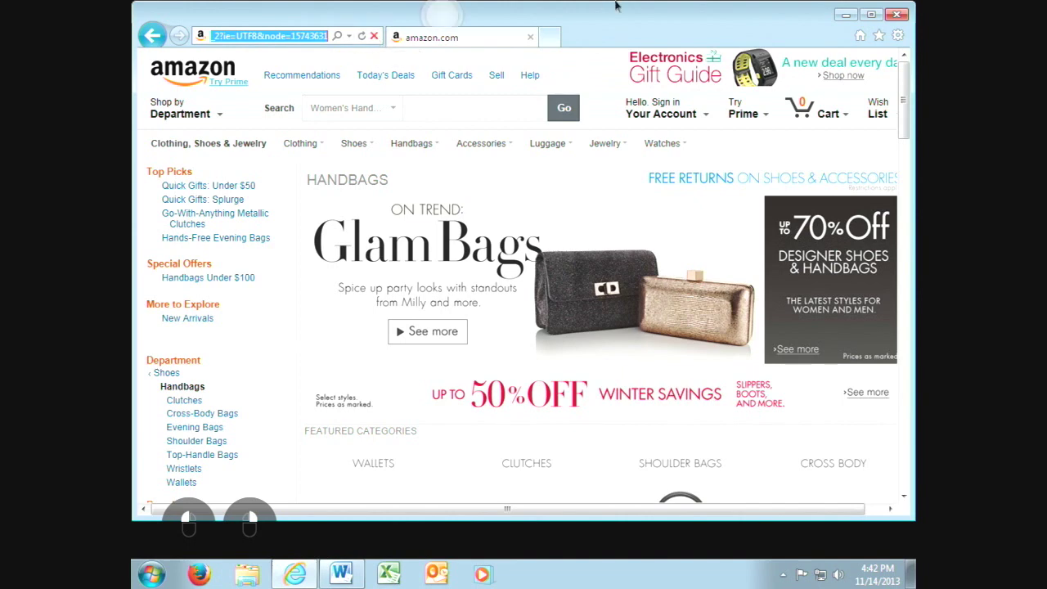
{"action": "left_click", "coordinate": [530, 37]}
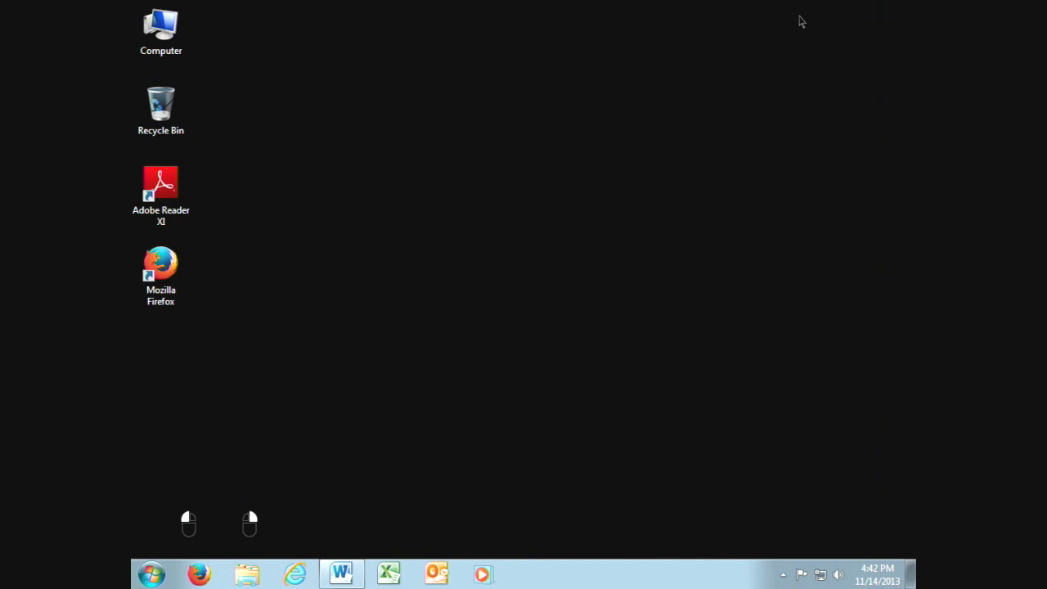
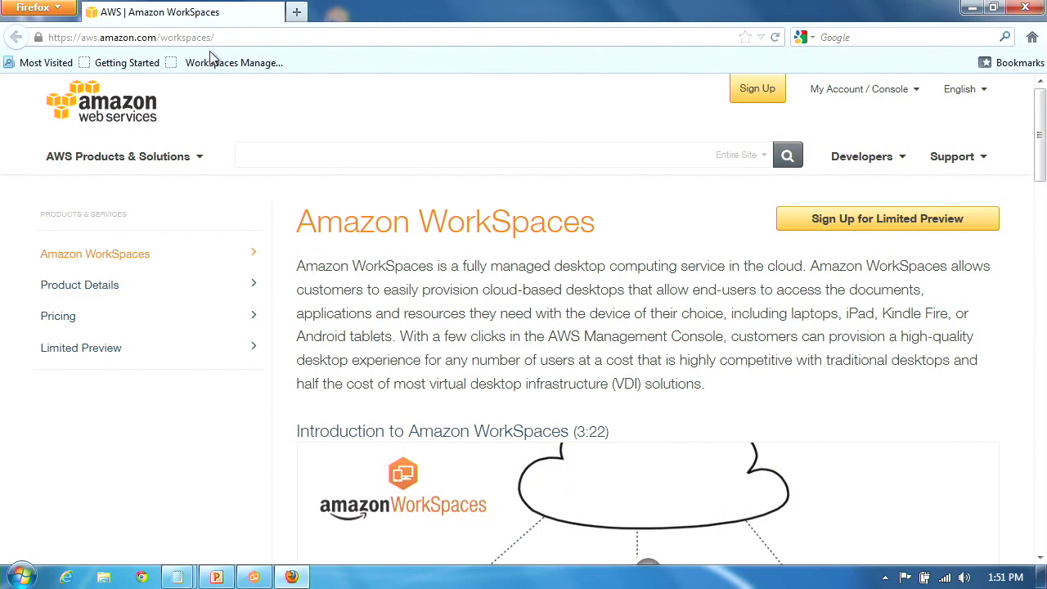
- Open the WorkSpaces Management bookmark and sign in to the AWS account
{"action": "left_click", "coordinate": [205, 70]}
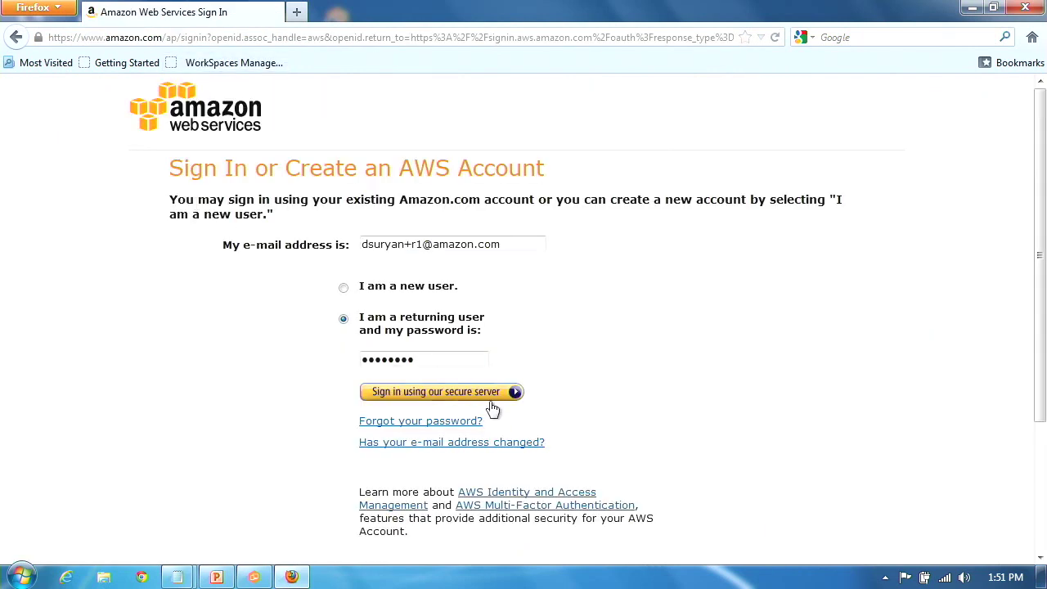
{"action": "left_click", "coordinate": [492, 401]}
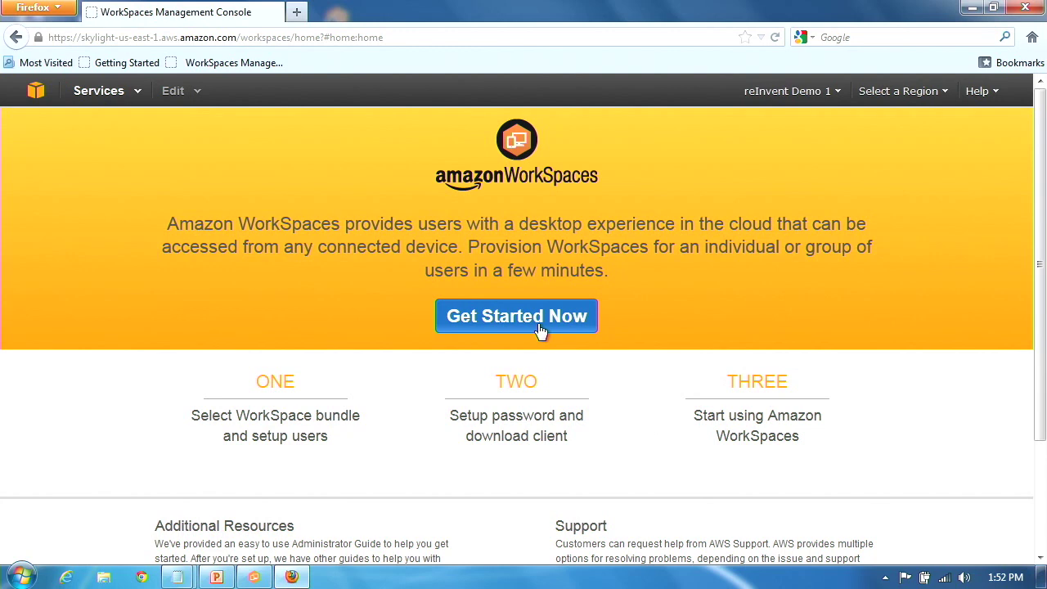
- Start the Get Started setup and choose Performance Plus as the default WorkSpace bundle
{"action": "left_click", "coordinate": [468, 319]}
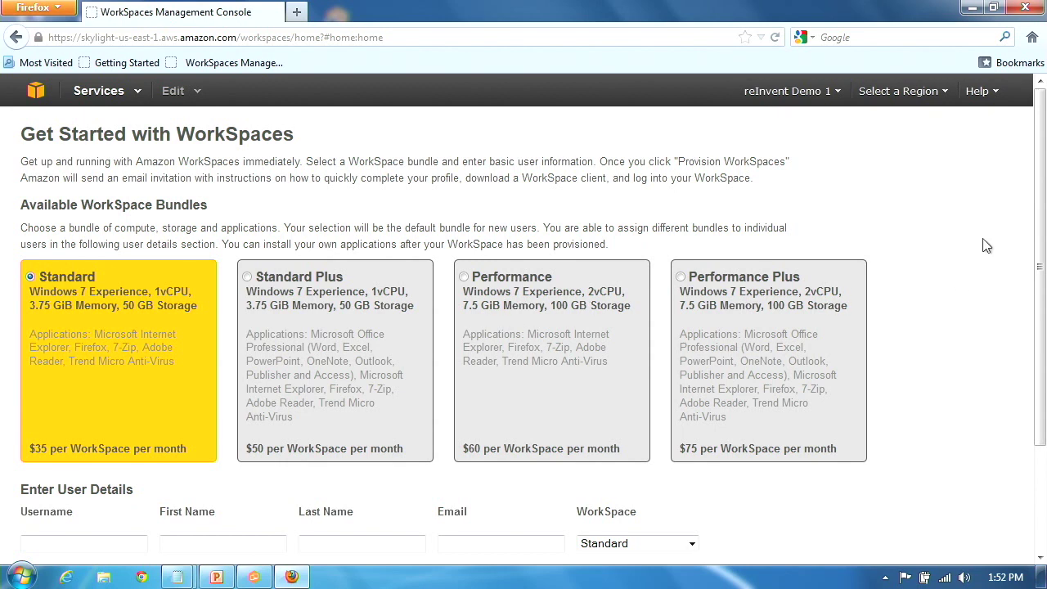
{"action": "left_click_drag", "start_coordinate": [1037, 263], "coordinate": [1003, 354]}
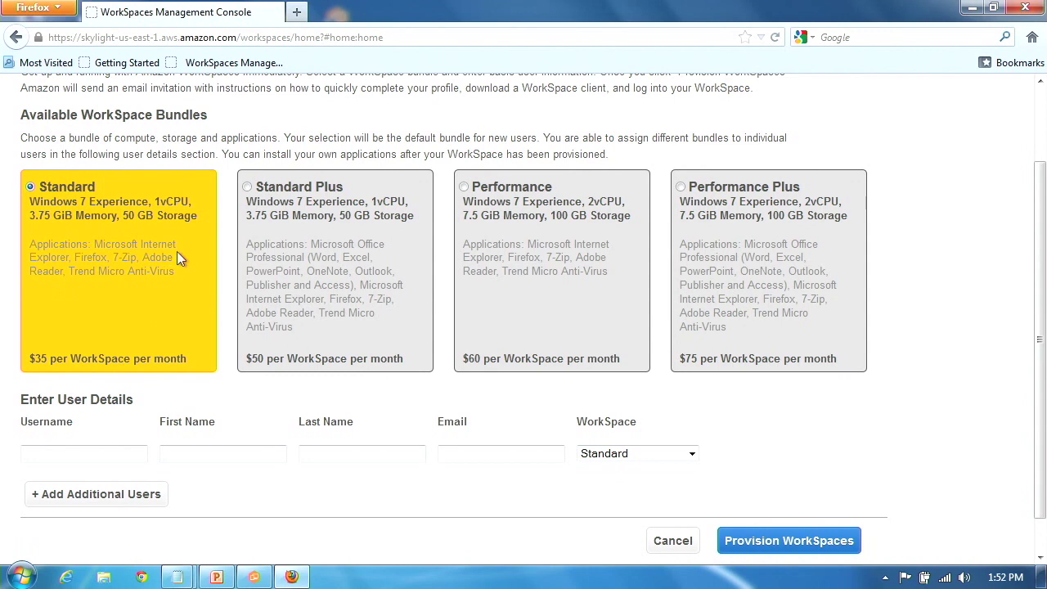
{"action": "left_click", "coordinate": [684, 186]}
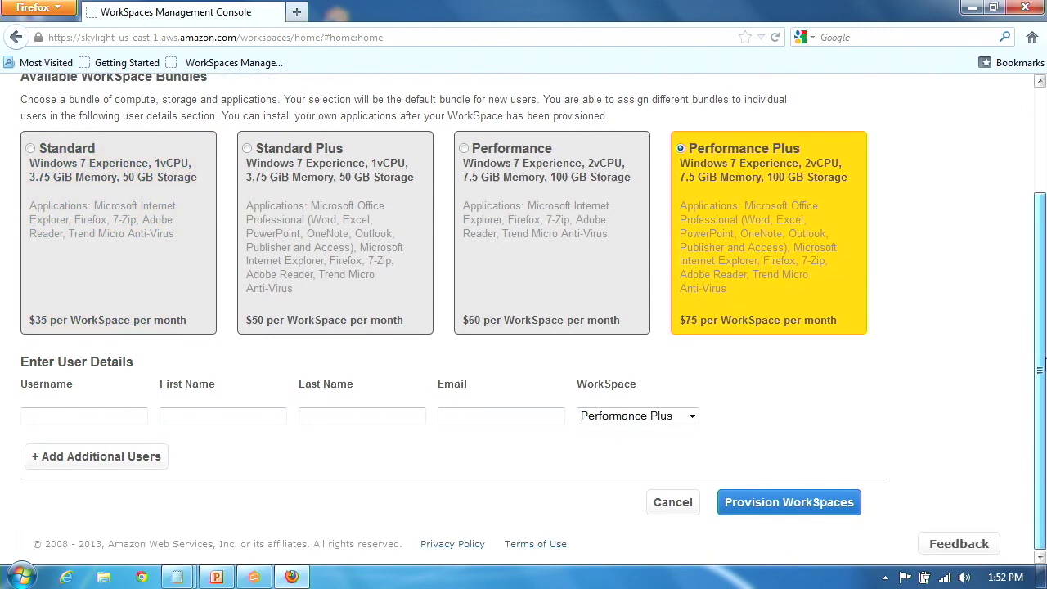
{"action": "left_click", "coordinate": [55, 416]}
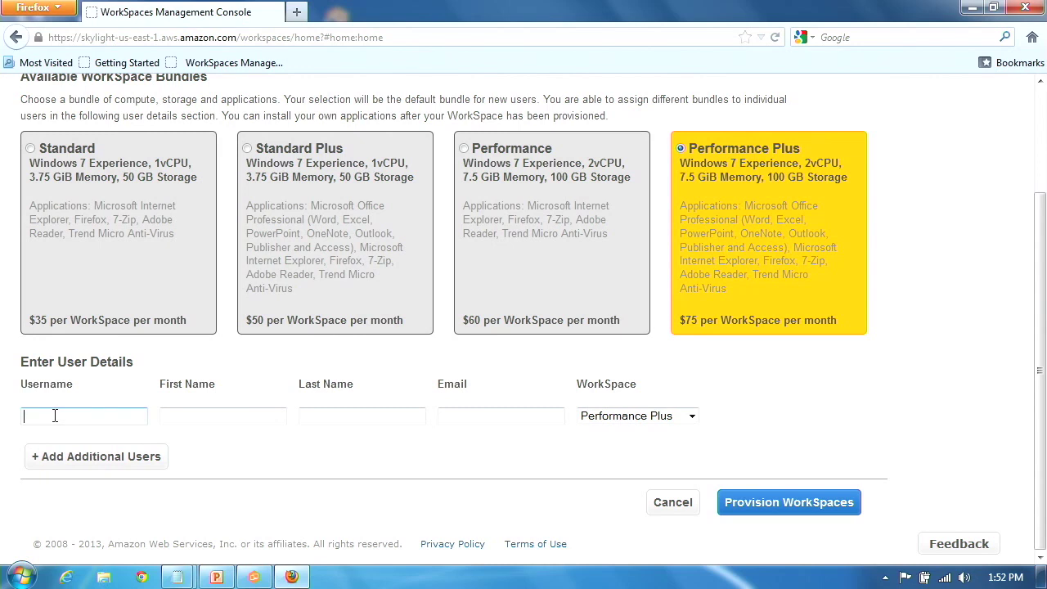
- Enter the first user: username 'test', first name 'test', last name 'user', plus their e-mail
{"action": "type", "text": "test"}
{"action": "key", "text": "Tab"}
{"action": "type", "text": "test"}
{"action": "key", "text": "Tab"}
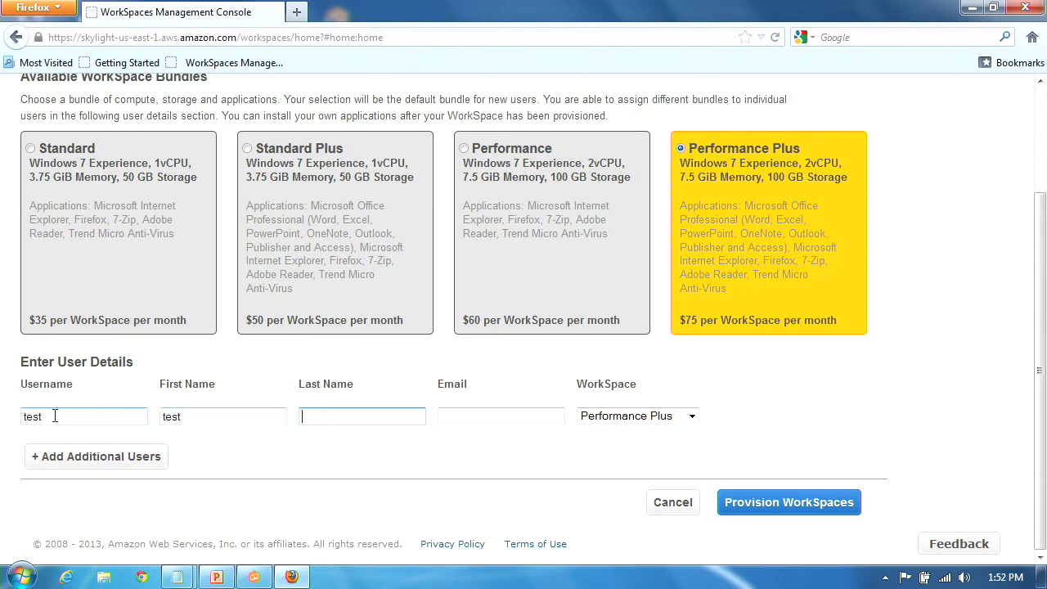
{"action": "type", "text": "user"}
{"action": "key", "text": "Tab"}
{"action": "type", "text": "te"}
{"action": "key", "text": "BackSpace"}
{"action": "key", "text": "BackSpace"}
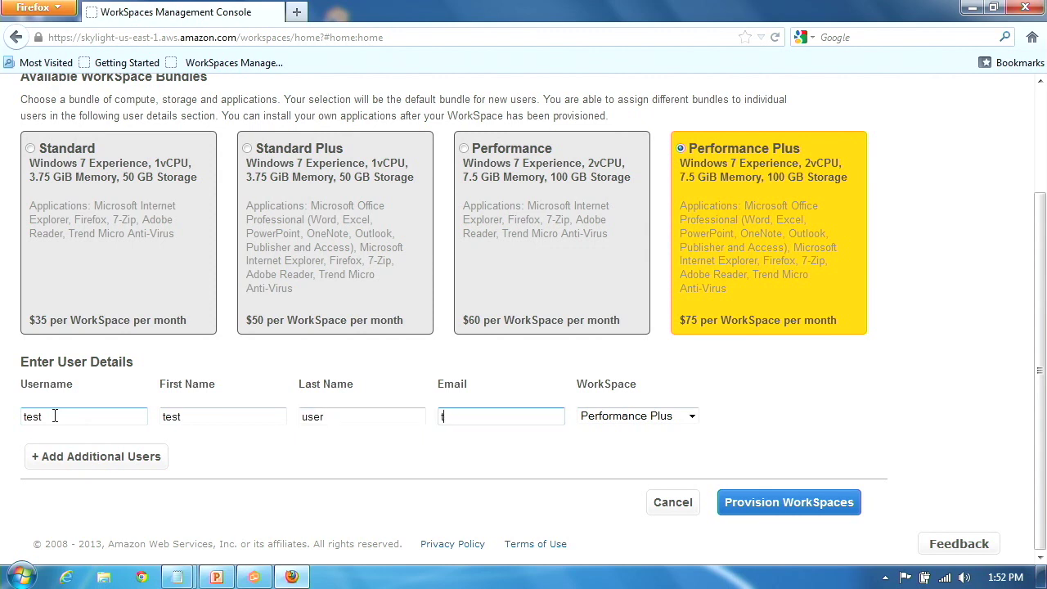
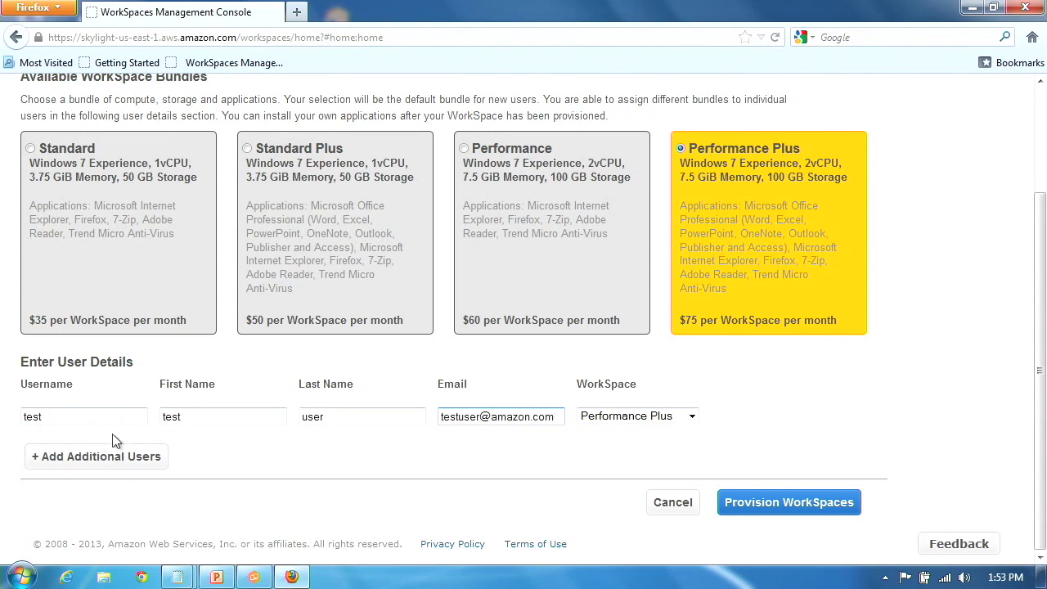
- Add a second user row: username 'test2', first name 'test2', last name 'user2', plus their e-mail
{"action": "left_click", "coordinate": [115, 458]}
{"action": "left_click", "coordinate": [113, 455]}
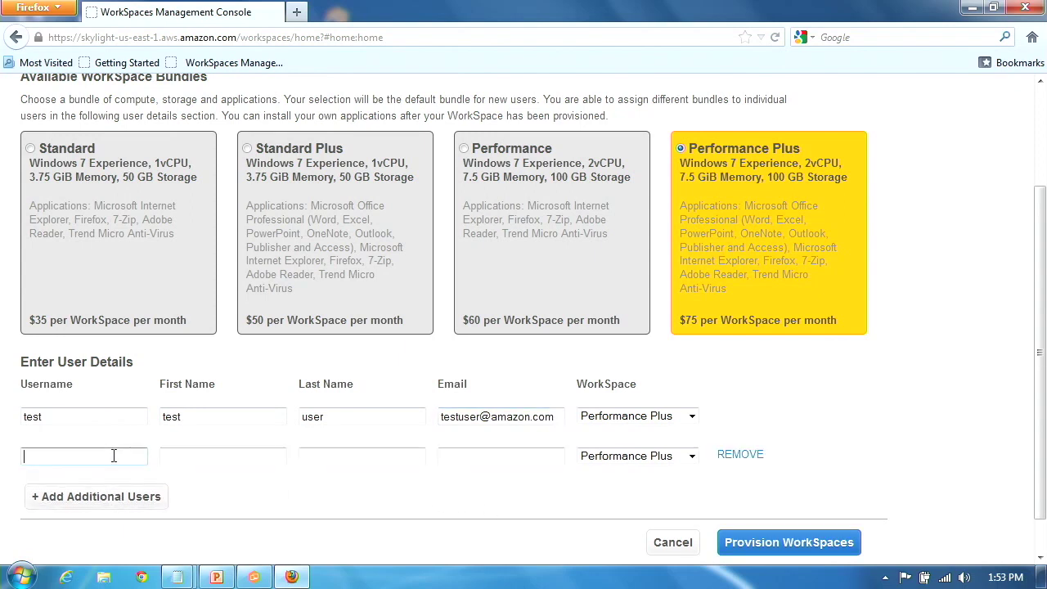
{"action": "type", "text": "test2"}
{"action": "key", "text": "Tab"}
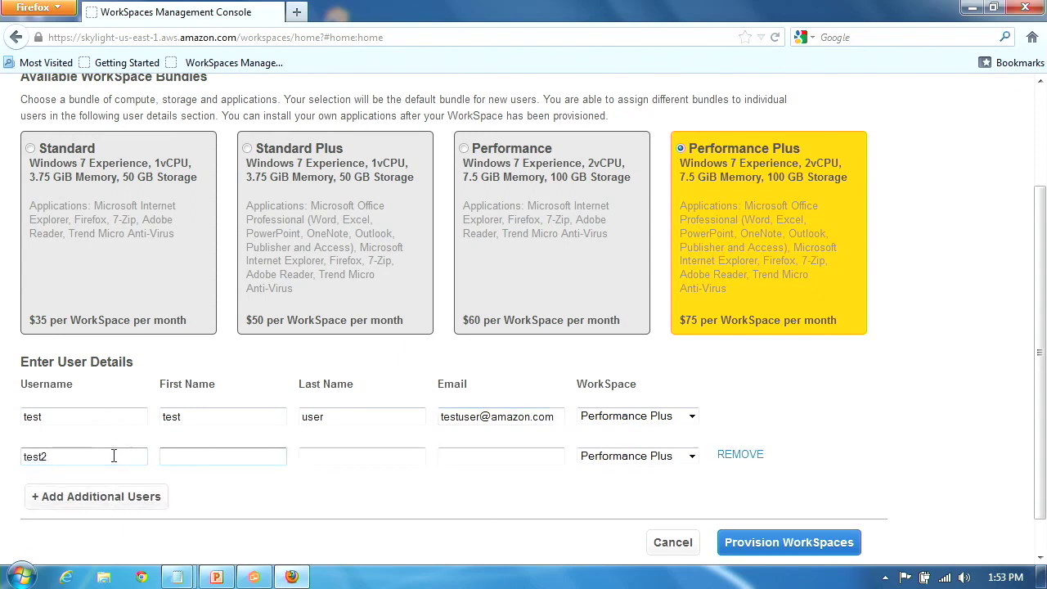
{"action": "type", "text": "test2"}
{"action": "key", "text": "Tab"}
{"action": "type", "text": "u"}
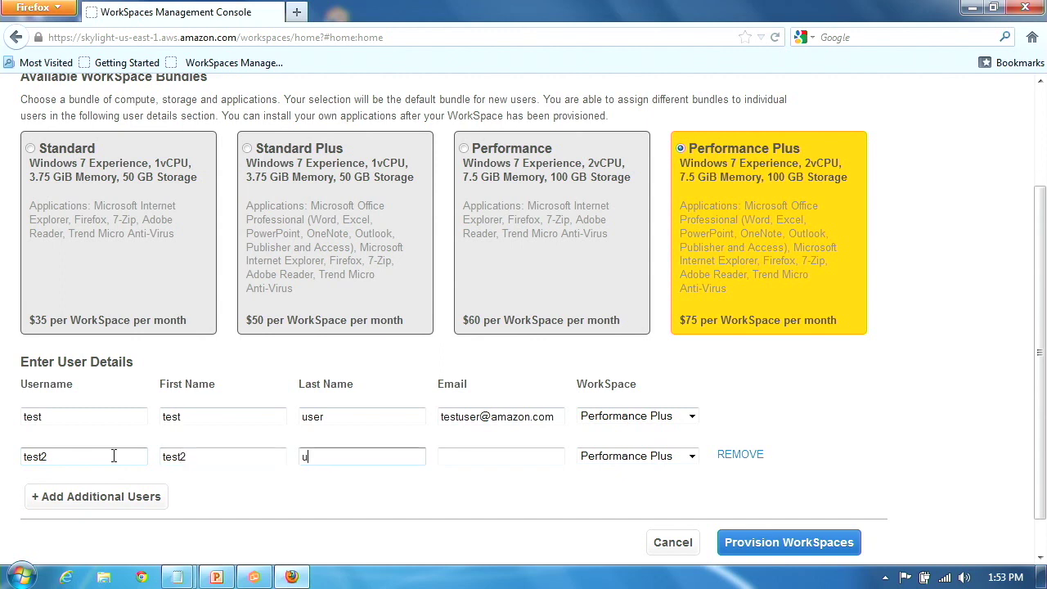
{"action": "type", "text": "ser2"}
{"action": "key", "text": "Tab"}
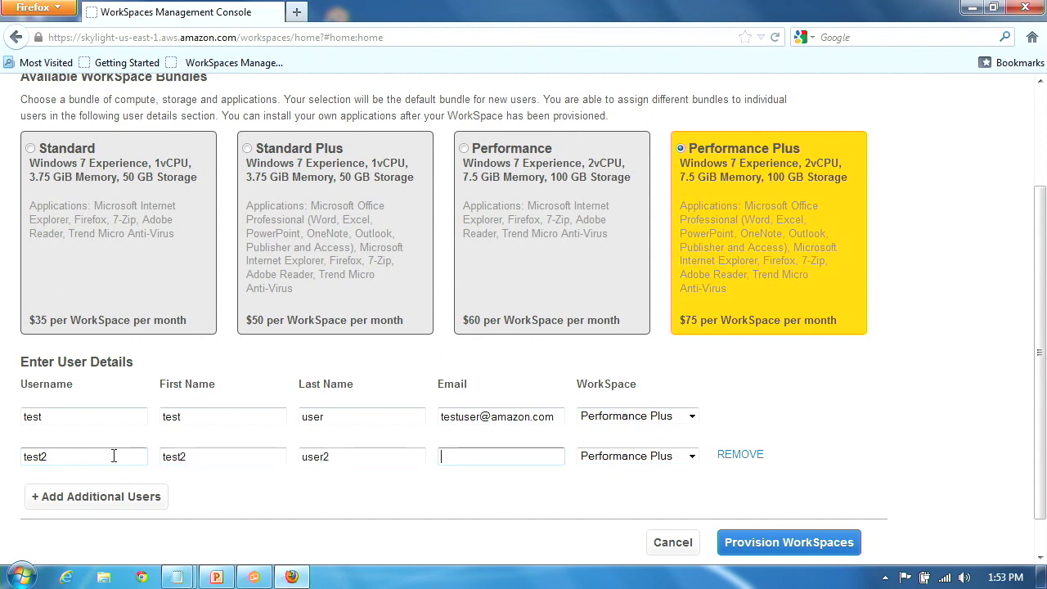
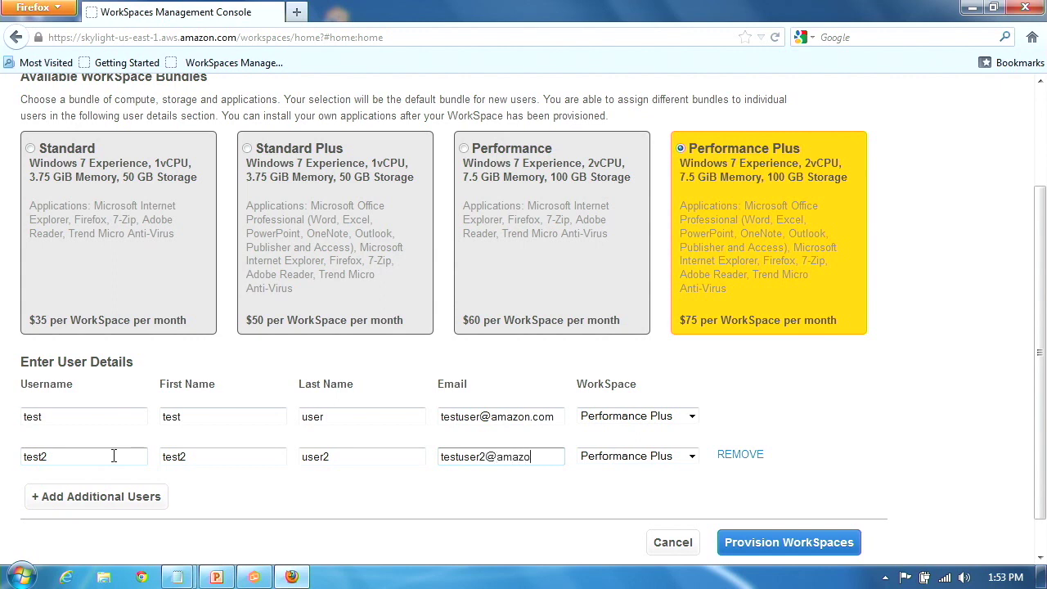
{"action": "left_click", "coordinate": [693, 458]}
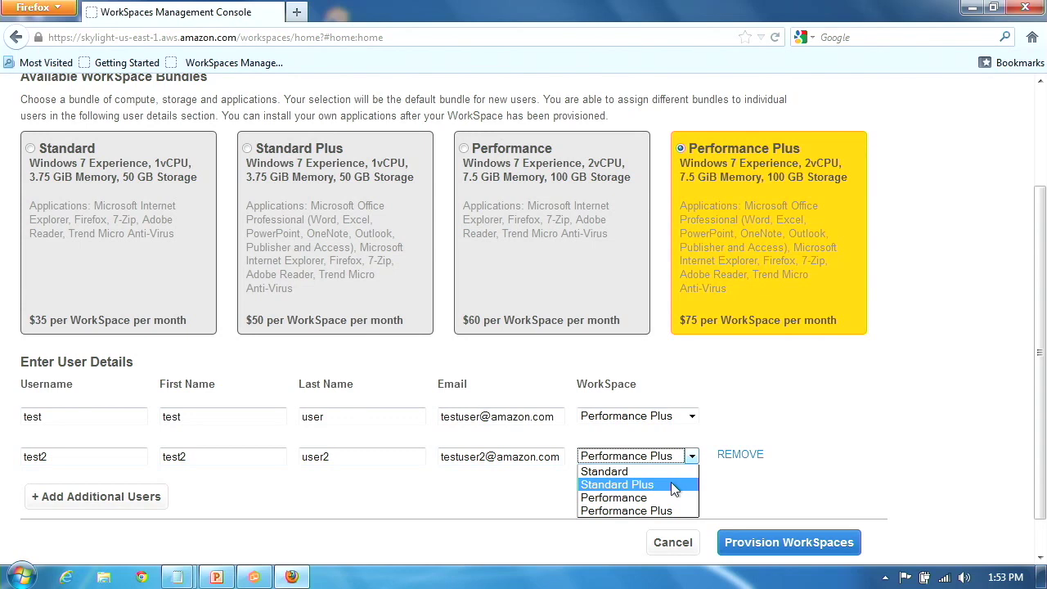
- Switch the second user's bundle to Standard Plus and provision WorkSpaces for both users
{"action": "key", "text": "Up"}
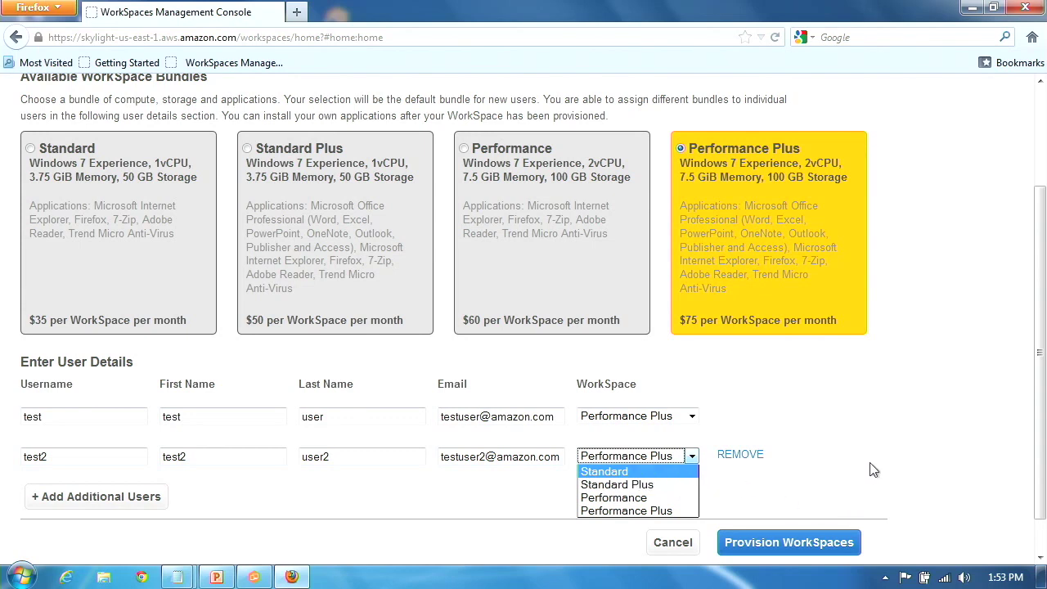
{"action": "key", "text": "Escape"}
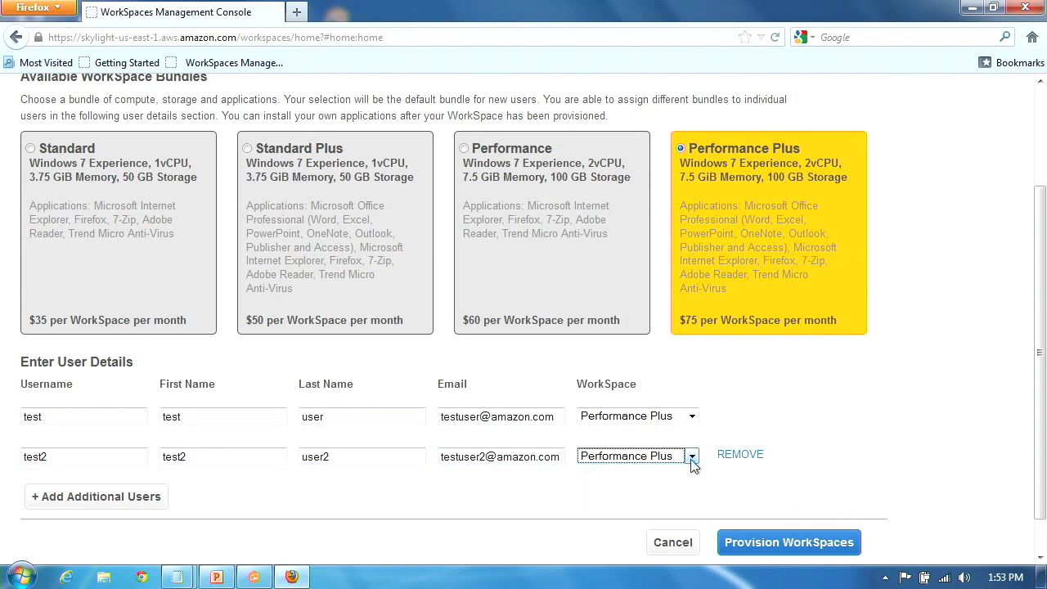
{"action": "left_click", "coordinate": [693, 456]}
{"action": "left_click", "coordinate": [648, 482]}
{"action": "left_click", "coordinate": [833, 537]}
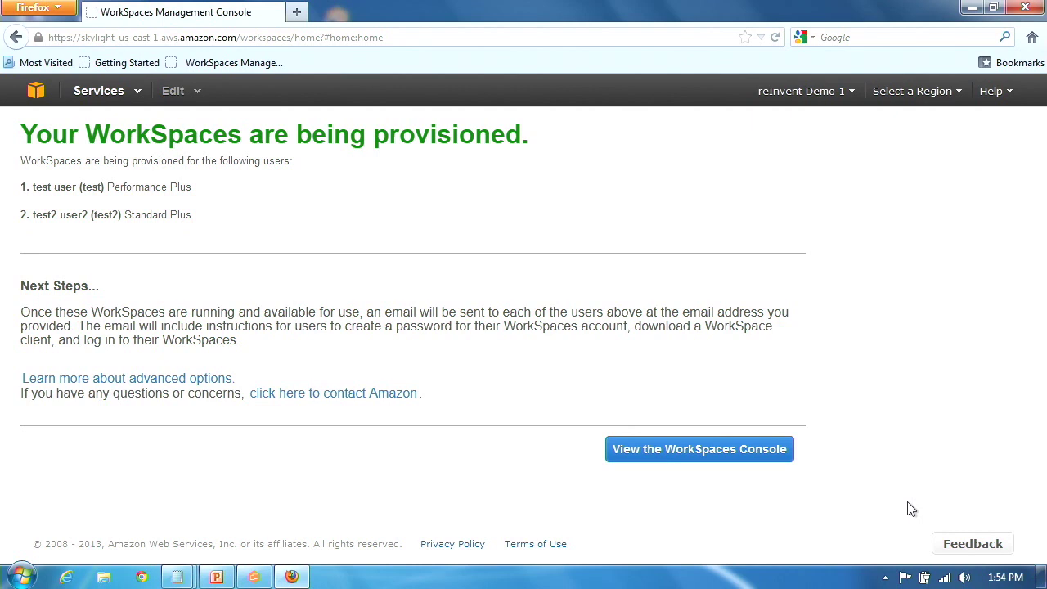
- Minimize Firefox to get to the desktop
{"action": "left_click", "coordinate": [973, 9]}
- Launch the IAD Console, select the first user's WorkSpace, then view the WorkSpace Bundles page
{"action": "double_click", "coordinate": [277, 26]}
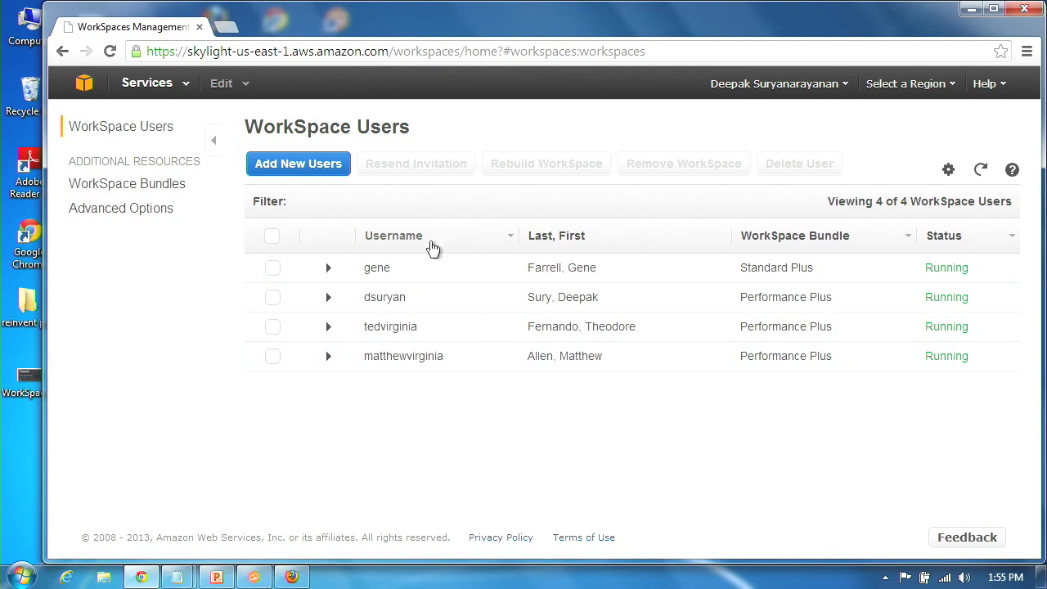
{"action": "left_click", "coordinate": [360, 268]}
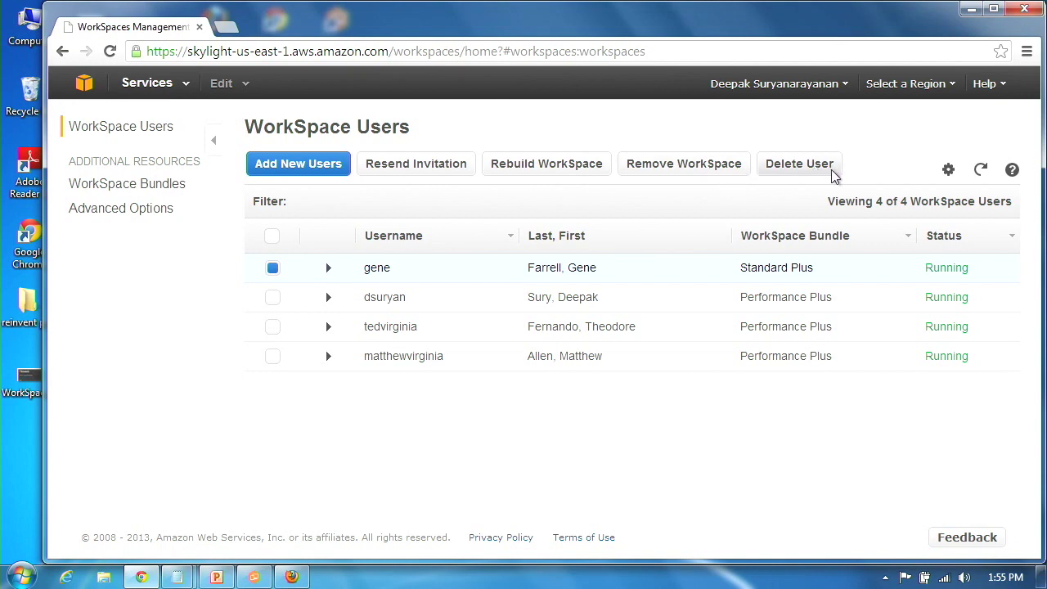
{"action": "left_click", "coordinate": [133, 188]}
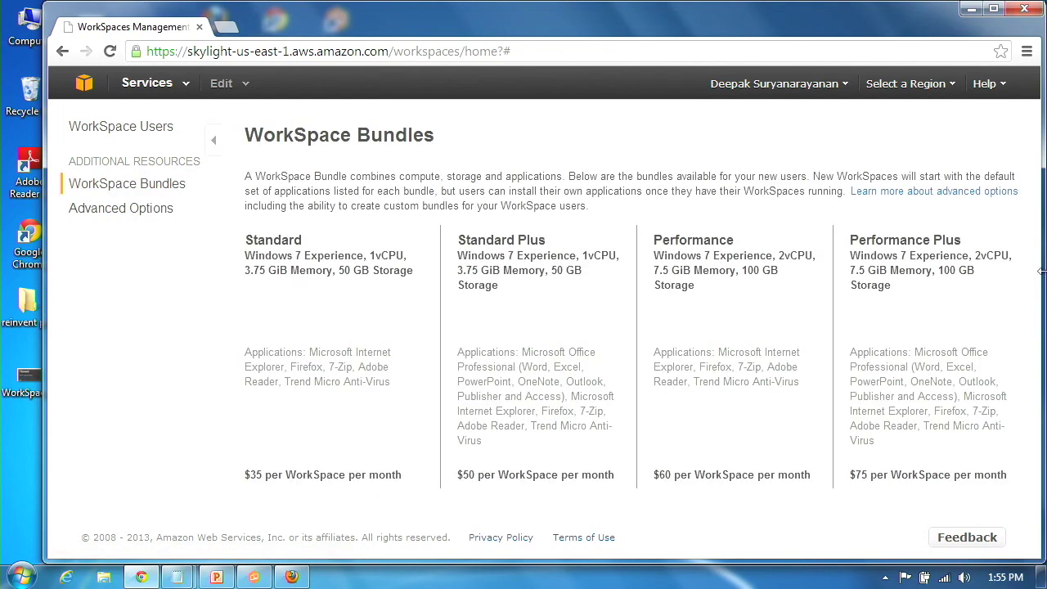
- Open the Advanced Options information page and scroll through its content
{"action": "left_click", "coordinate": [123, 209]}
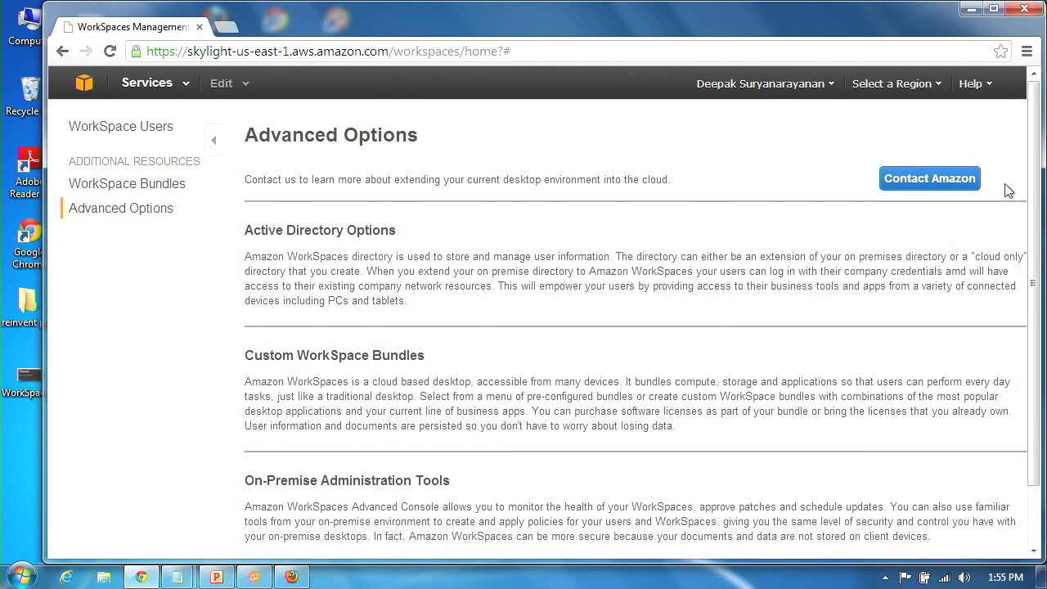
{"action": "left_click_drag", "start_coordinate": [1036, 196], "coordinate": [1044, 231]}
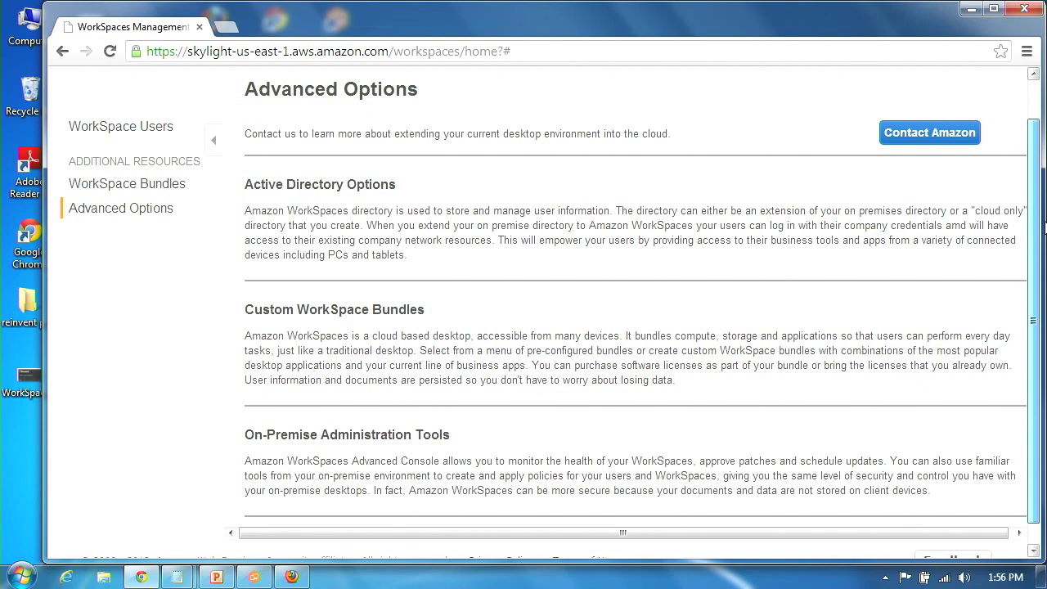
{"action": "left_click_drag", "start_coordinate": [1045, 225], "coordinate": [1042, 221]}
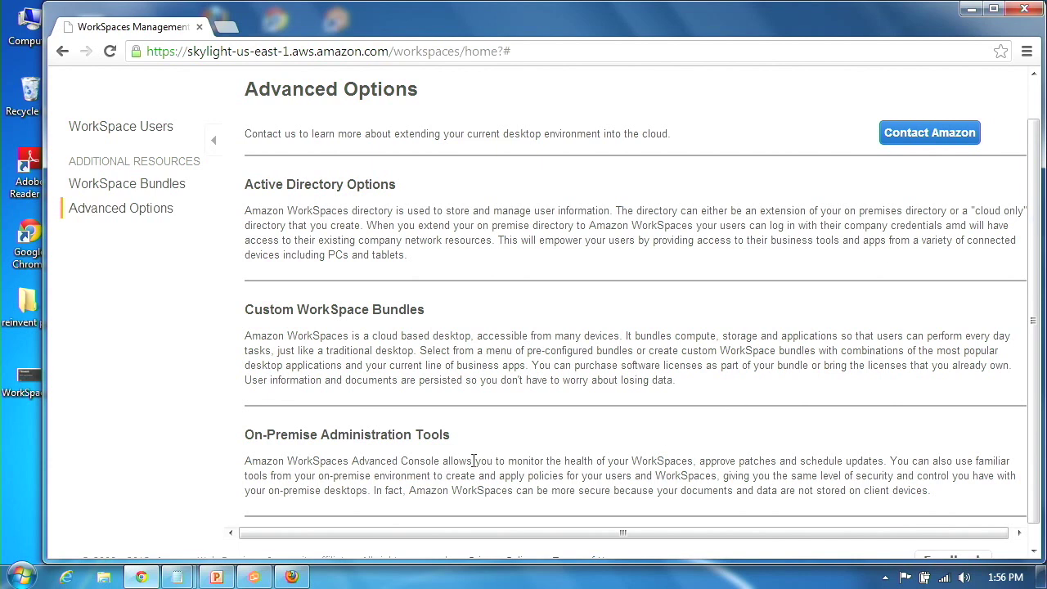
{"action": "mouse_move", "coordinate": [253, 577]}
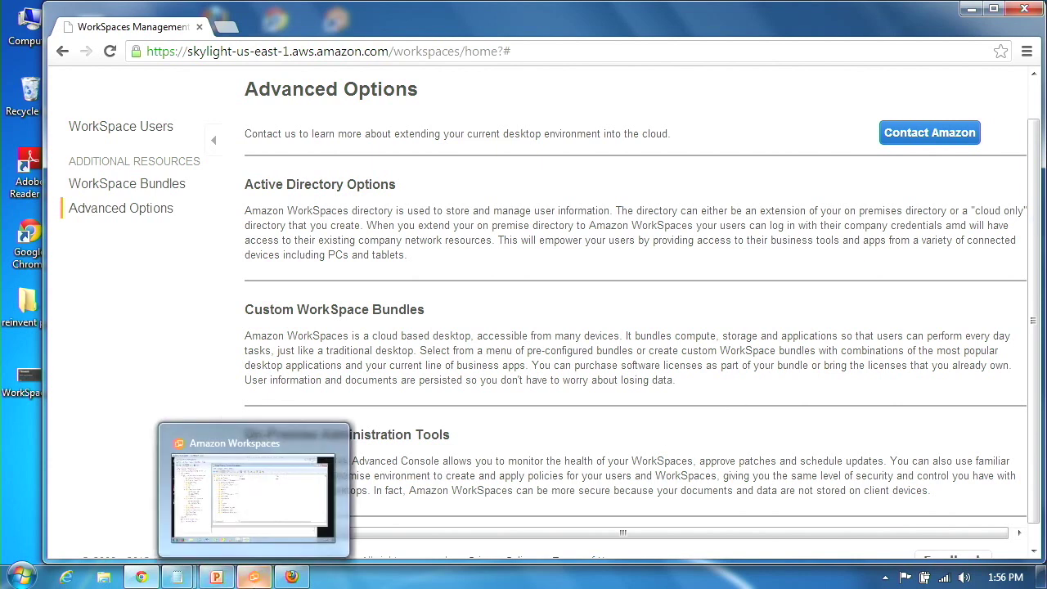
- In the maximized remote desktop, move the user from WorkSpaces-Users into WorkSpaces-Managers
{"action": "left_click", "coordinate": [253, 576]}
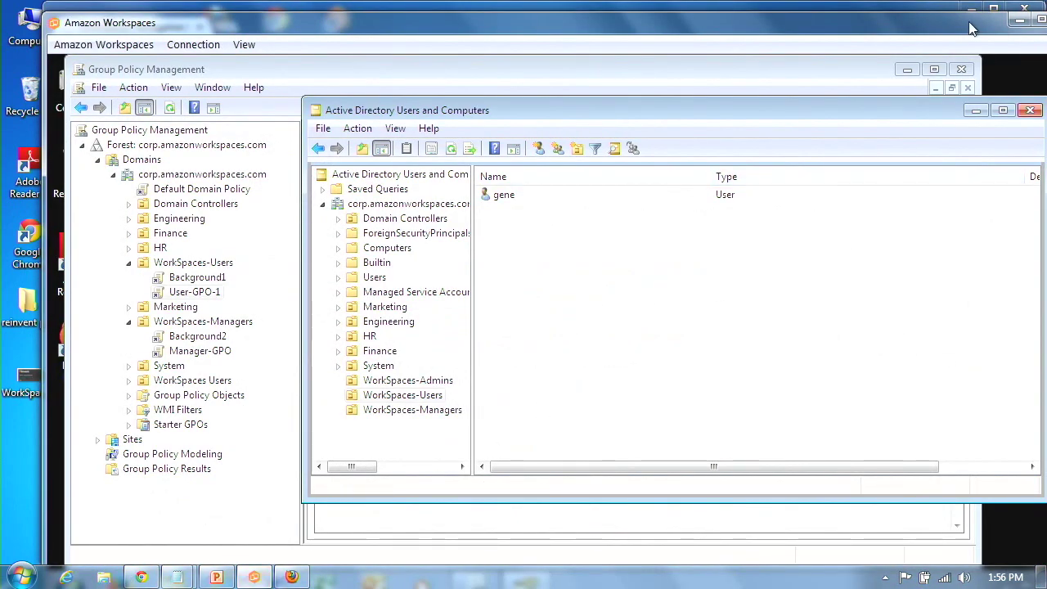
{"action": "double_click", "coordinate": [931, 25]}
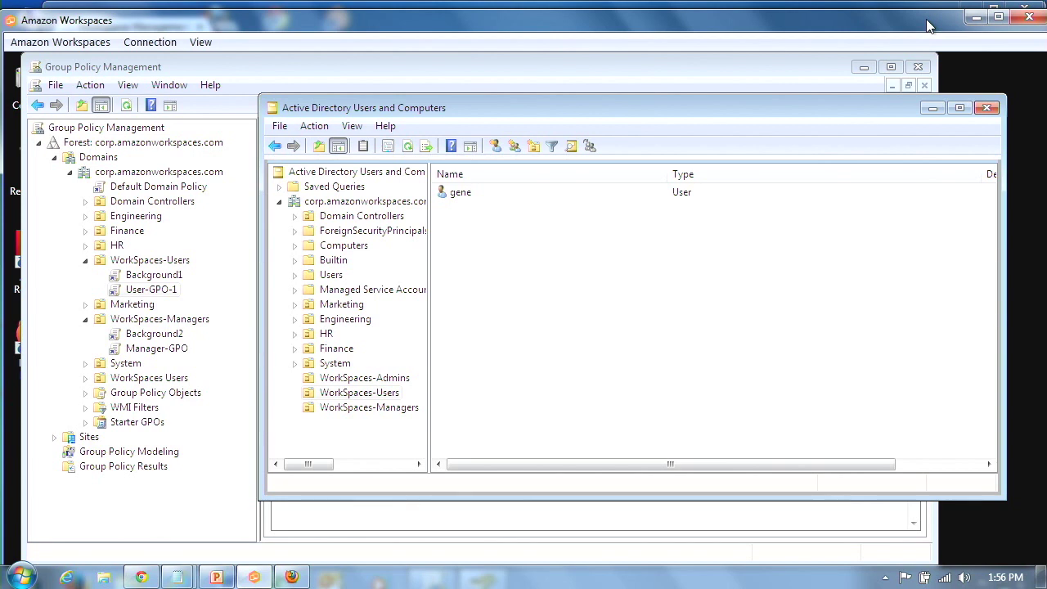
{"action": "left_click", "coordinate": [356, 397]}
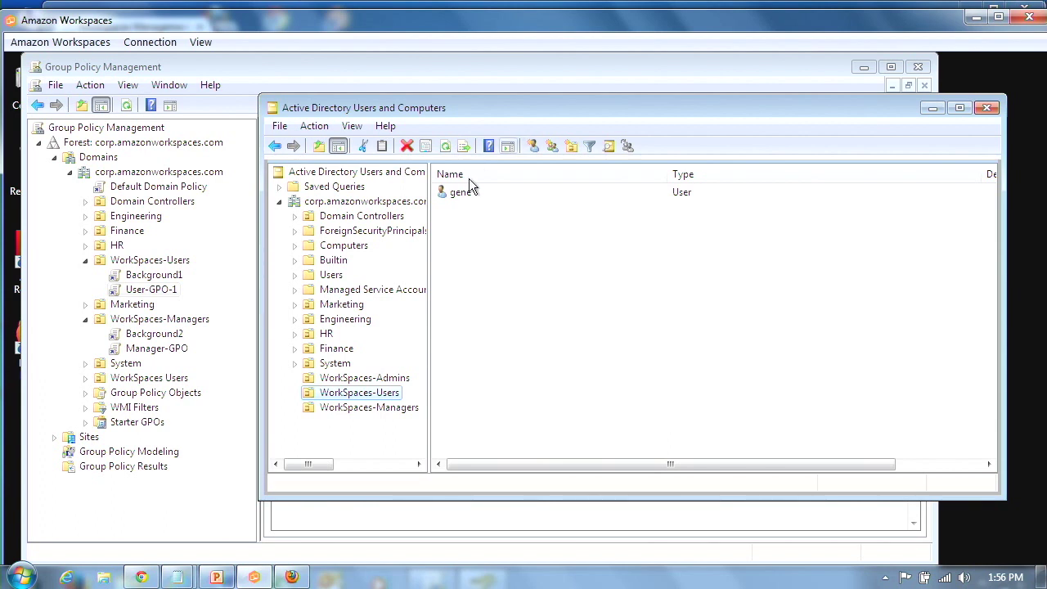
{"action": "mouse_move", "coordinate": [349, 402]}
{"action": "left_mouse_down"}
{"action": "mouse_move", "coordinate": [344, 417]}
{"action": "mouse_move", "coordinate": [348, 407]}
{"action": "mouse_move", "coordinate": [355, 419]}
{"action": "left_mouse_up"}
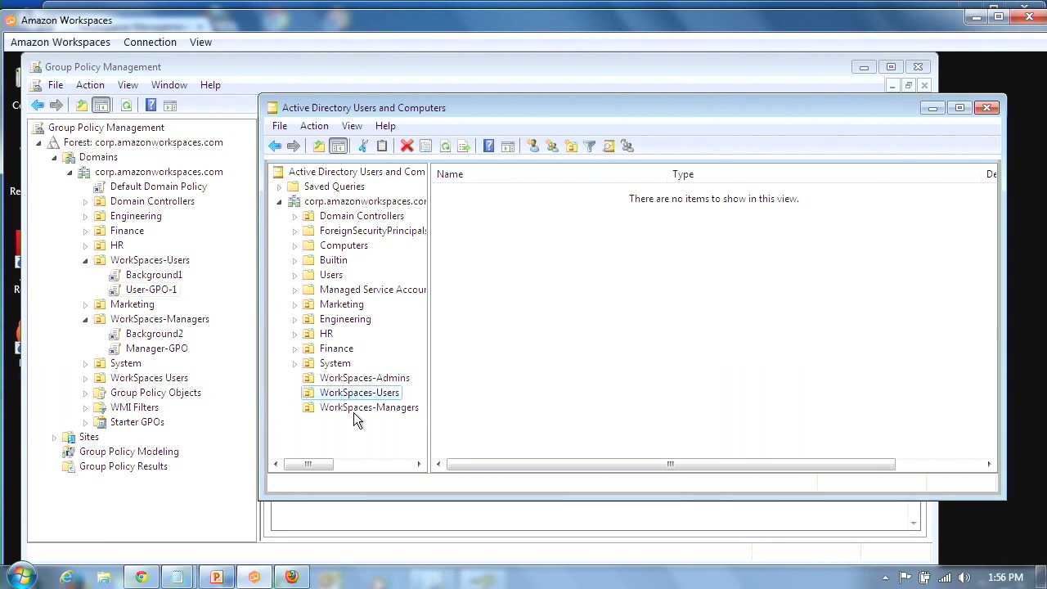
{"action": "left_click", "coordinate": [381, 410]}
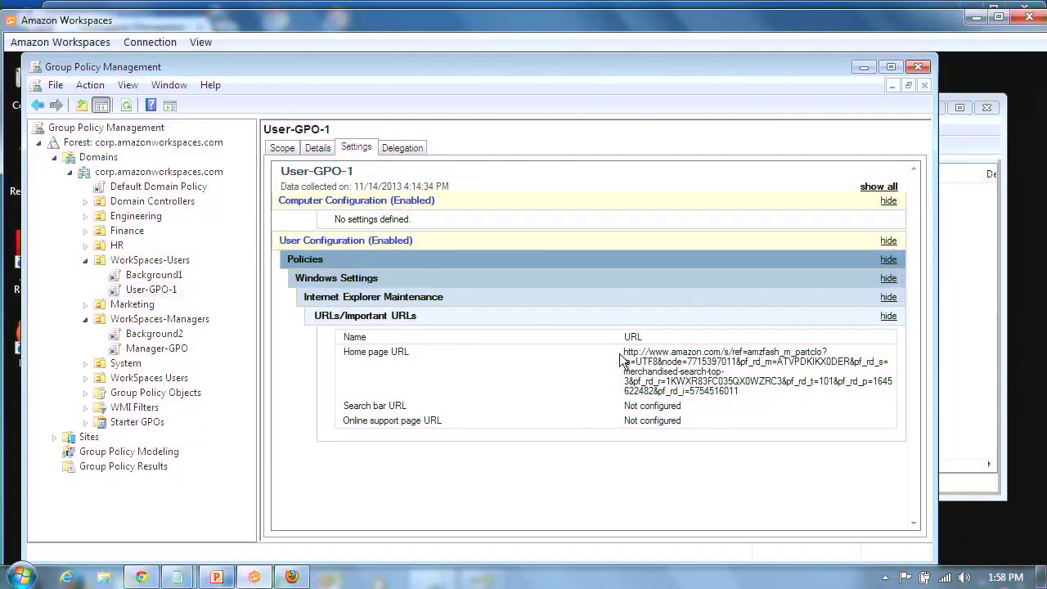
- Highlight User-GPO-1's home page URL, then expand Manager-GPO's full settings report
{"action": "left_click_drag", "start_coordinate": [624, 352], "coordinate": [698, 391]}
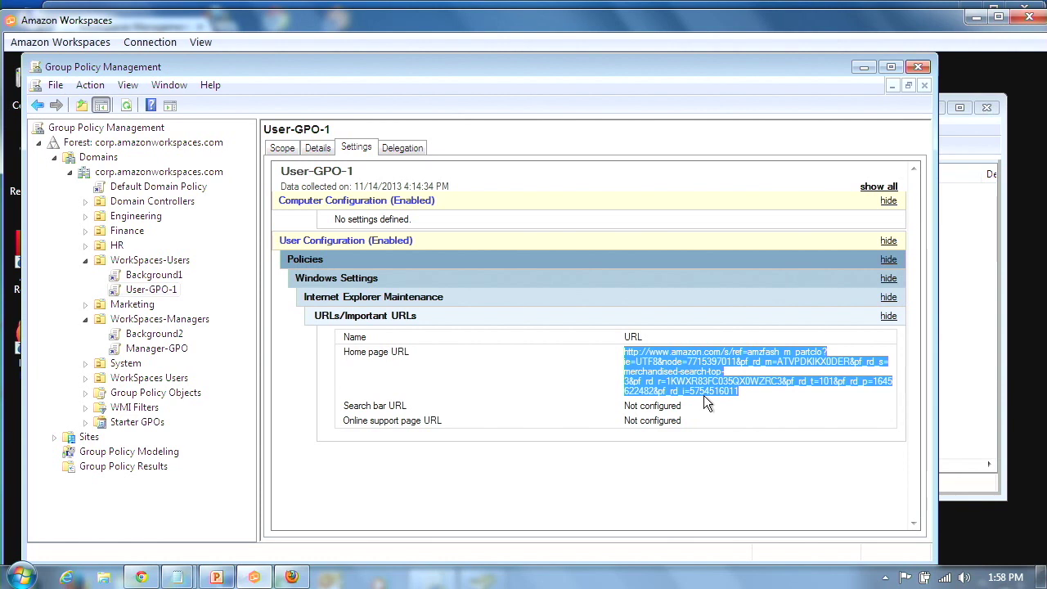
{"action": "left_click", "coordinate": [155, 350]}
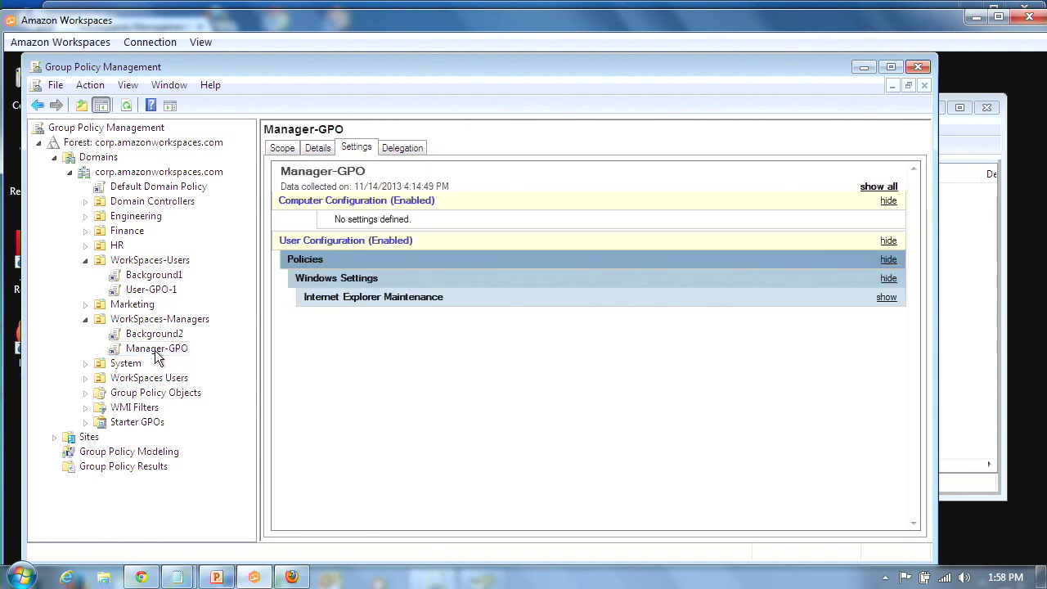
{"action": "left_click", "coordinate": [186, 321]}
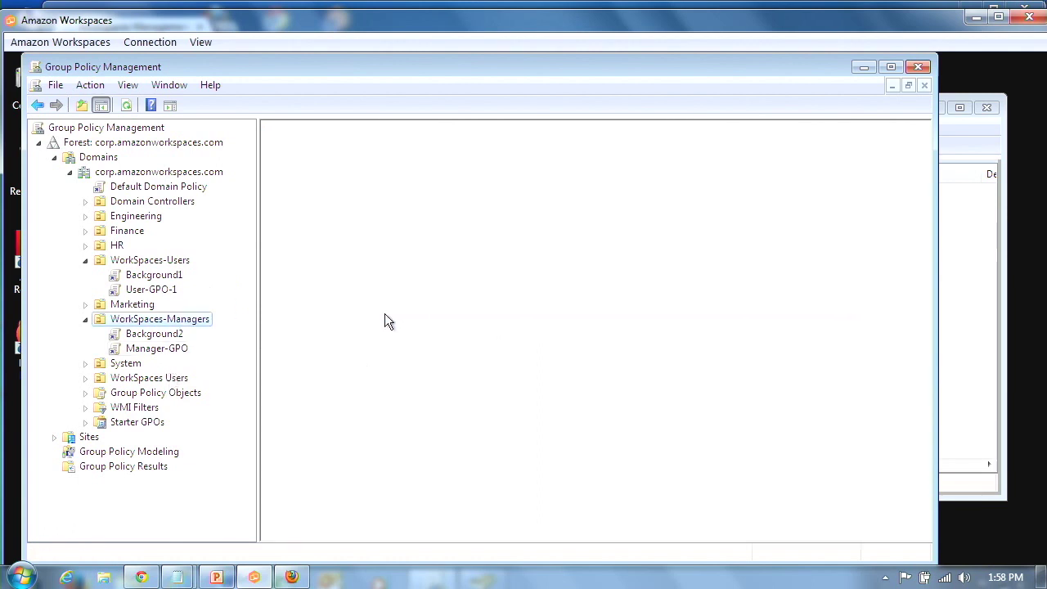
{"action": "left_click", "coordinate": [160, 349]}
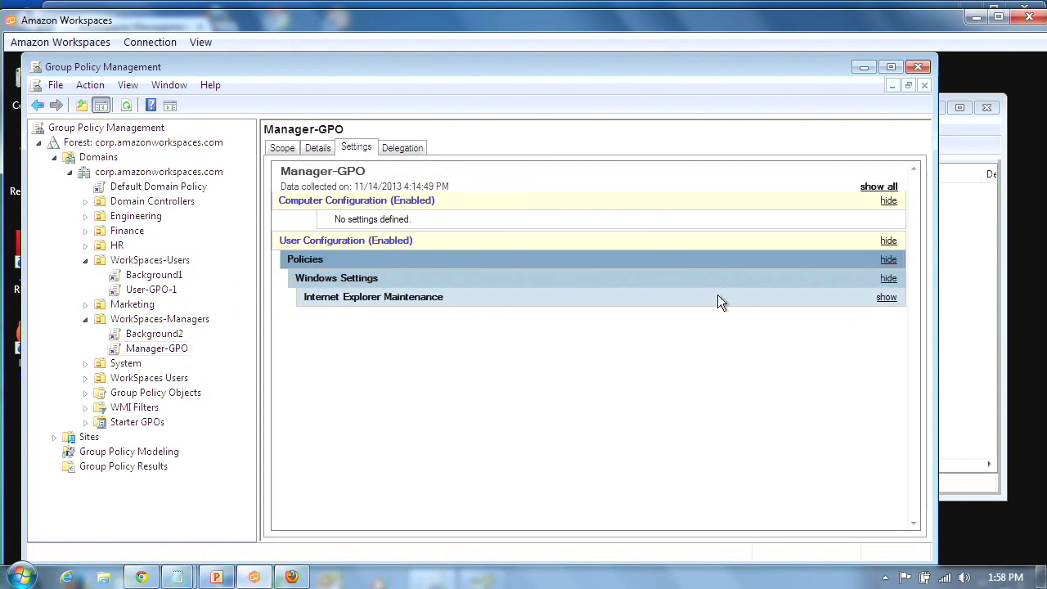
{"action": "left_click", "coordinate": [886, 188]}
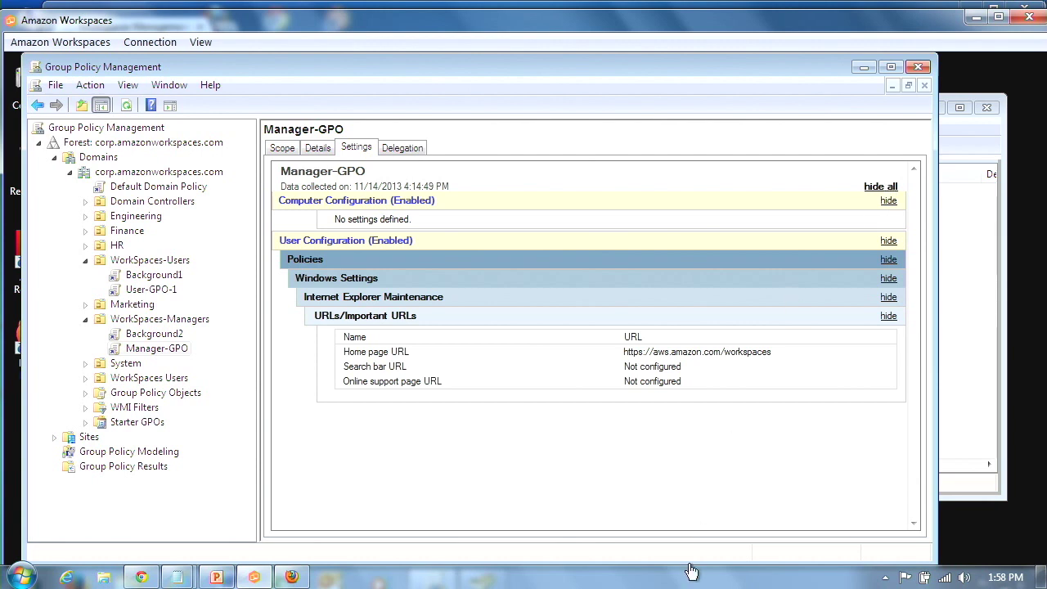